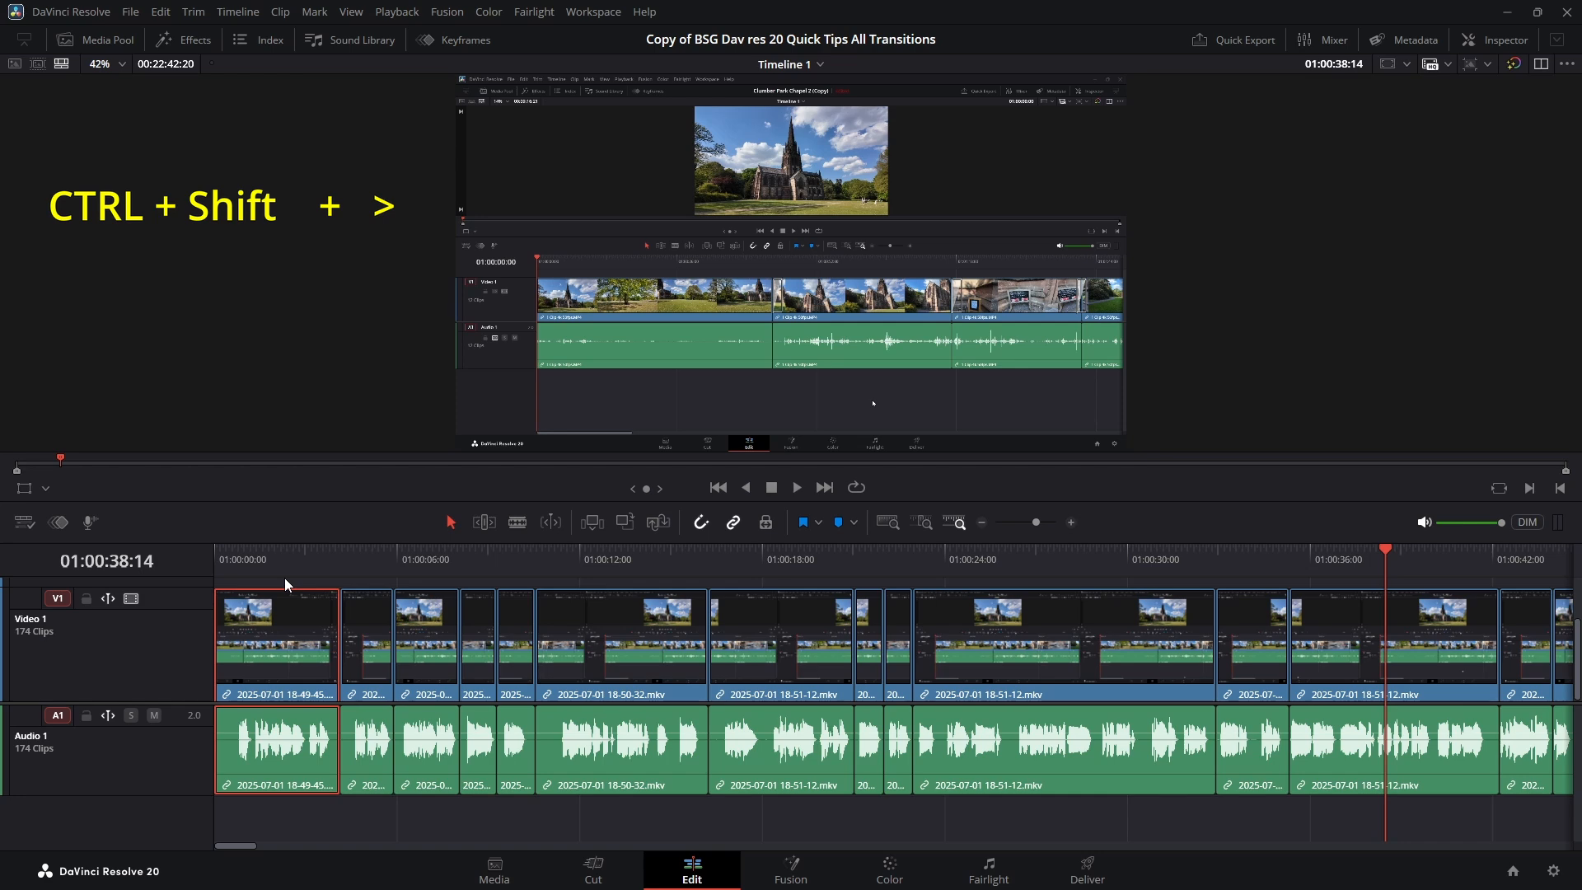
Step: Swap the selected first clip ten positions later, directly before the clip under the playhead, and save the project
{"action": "key", "text": "ctrl+shift+period"}
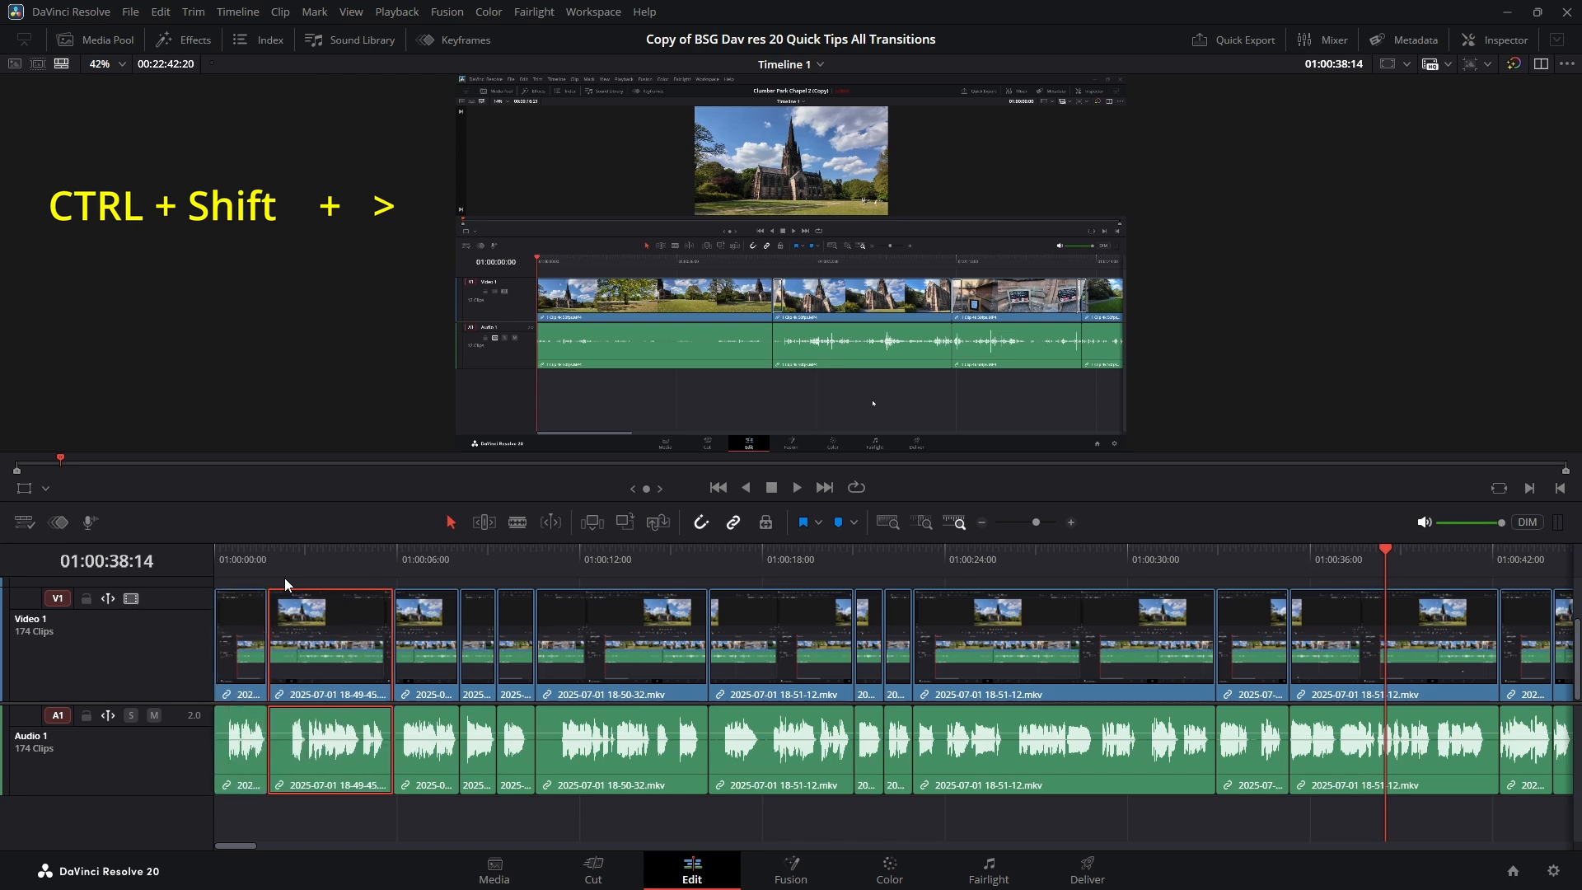
{"action": "key", "text": "ctrl+shift+period"}
{"action": "key", "text": "ctrl+shift+period"}
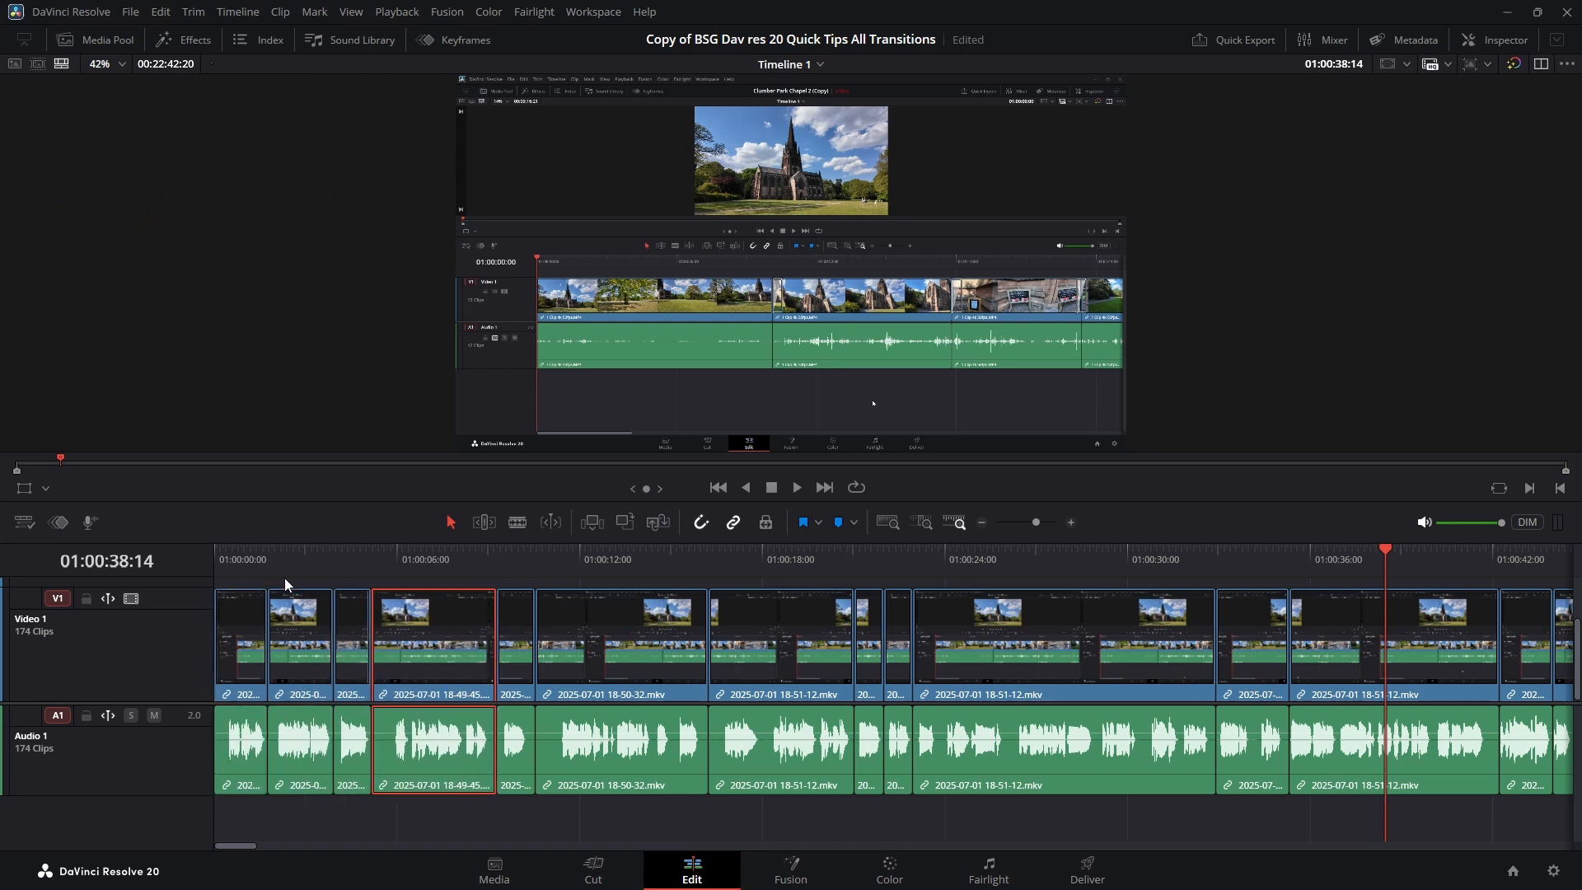
{"action": "key", "text": "ctrl+shift+period"}
{"action": "key", "text": "ctrl+shift+period"}
{"action": "key", "text": "ctrl+shift+period"}
{"action": "key", "text": "ctrl+shift+period"}
{"action": "key", "text": "ctrl+shift+period"}
{"action": "key", "text": "ctrl+shift+period"}
{"action": "key", "text": "ctrl+shift+period"}
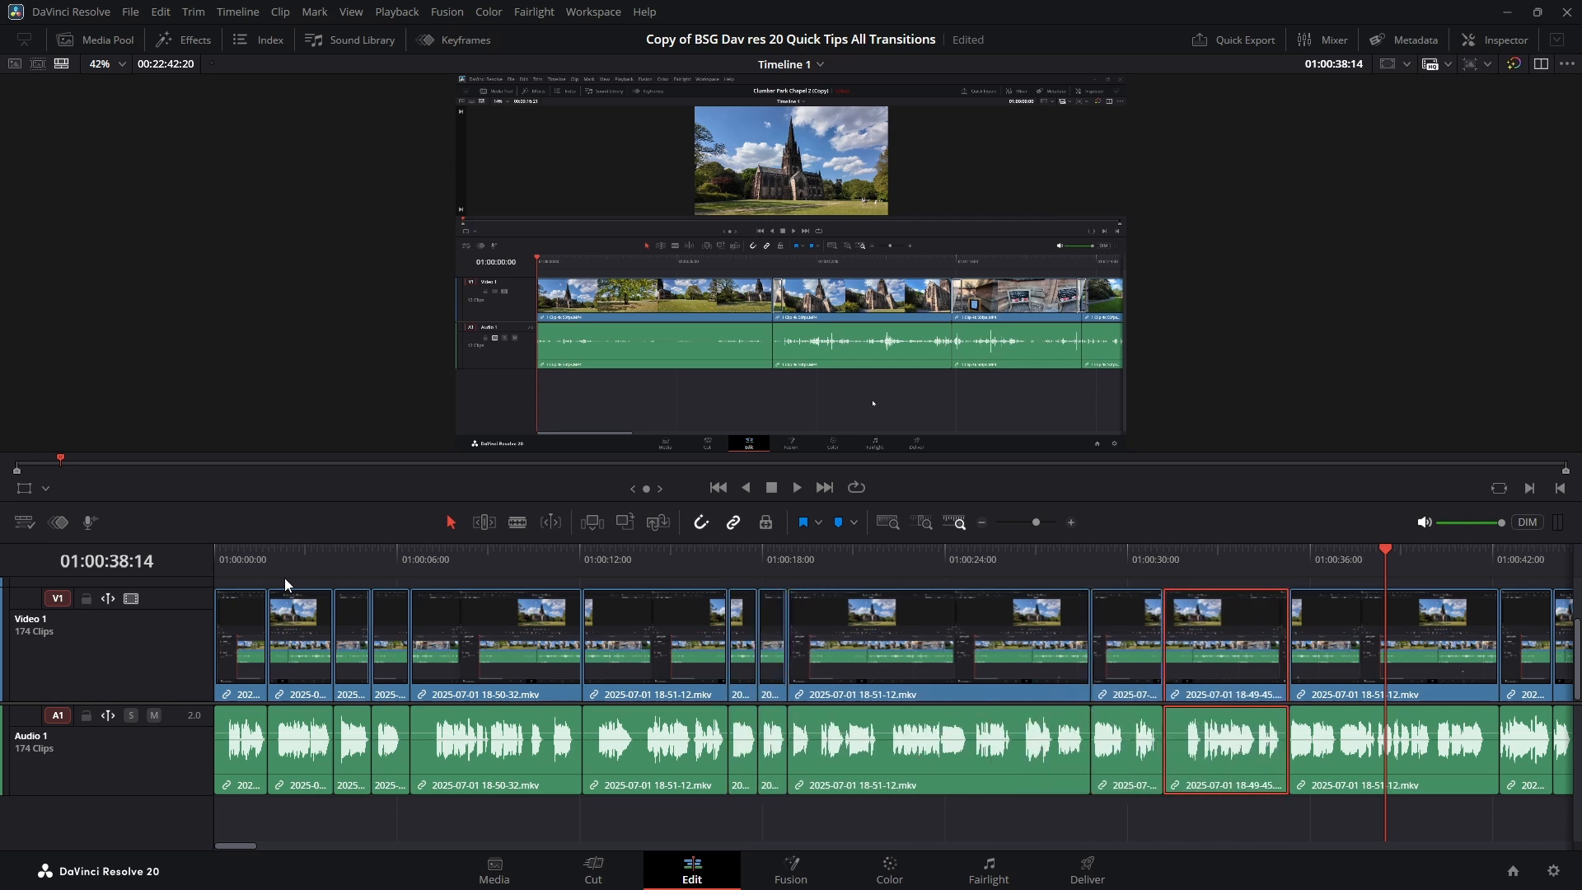
{"action": "key", "text": "ctrl+s"}
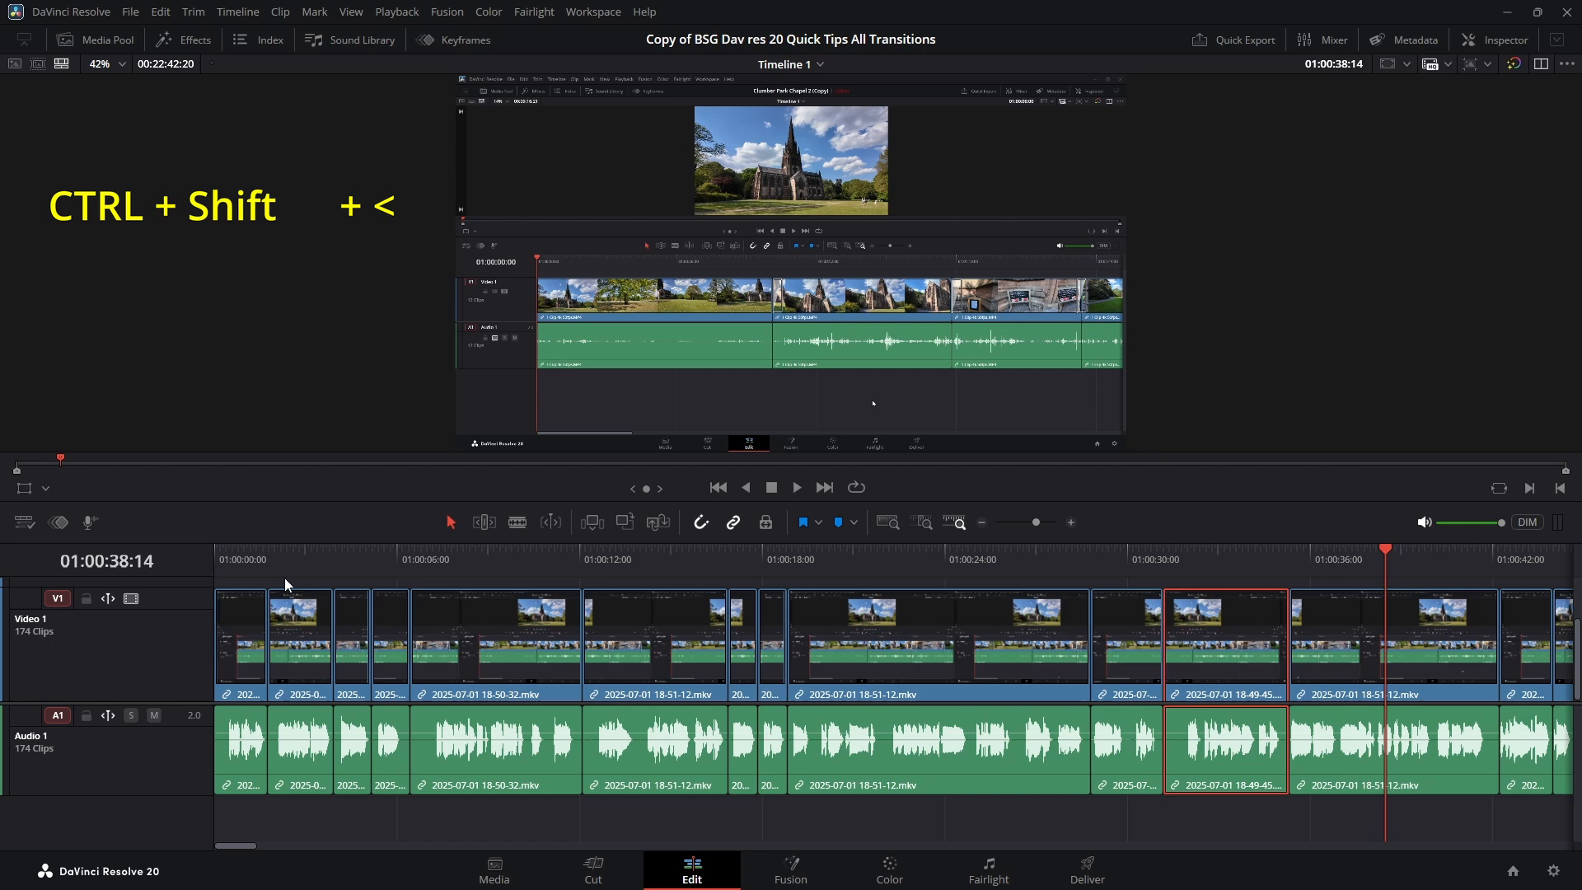
Step: Swap the selected clip back ten positions earlier so it is the first clip on the timeline again
{"action": "key", "text": "ctrl+shift+comma"}
{"action": "key", "text": "ctrl+shift+comma"}
{"action": "key", "text": "ctrl+shift+comma"}
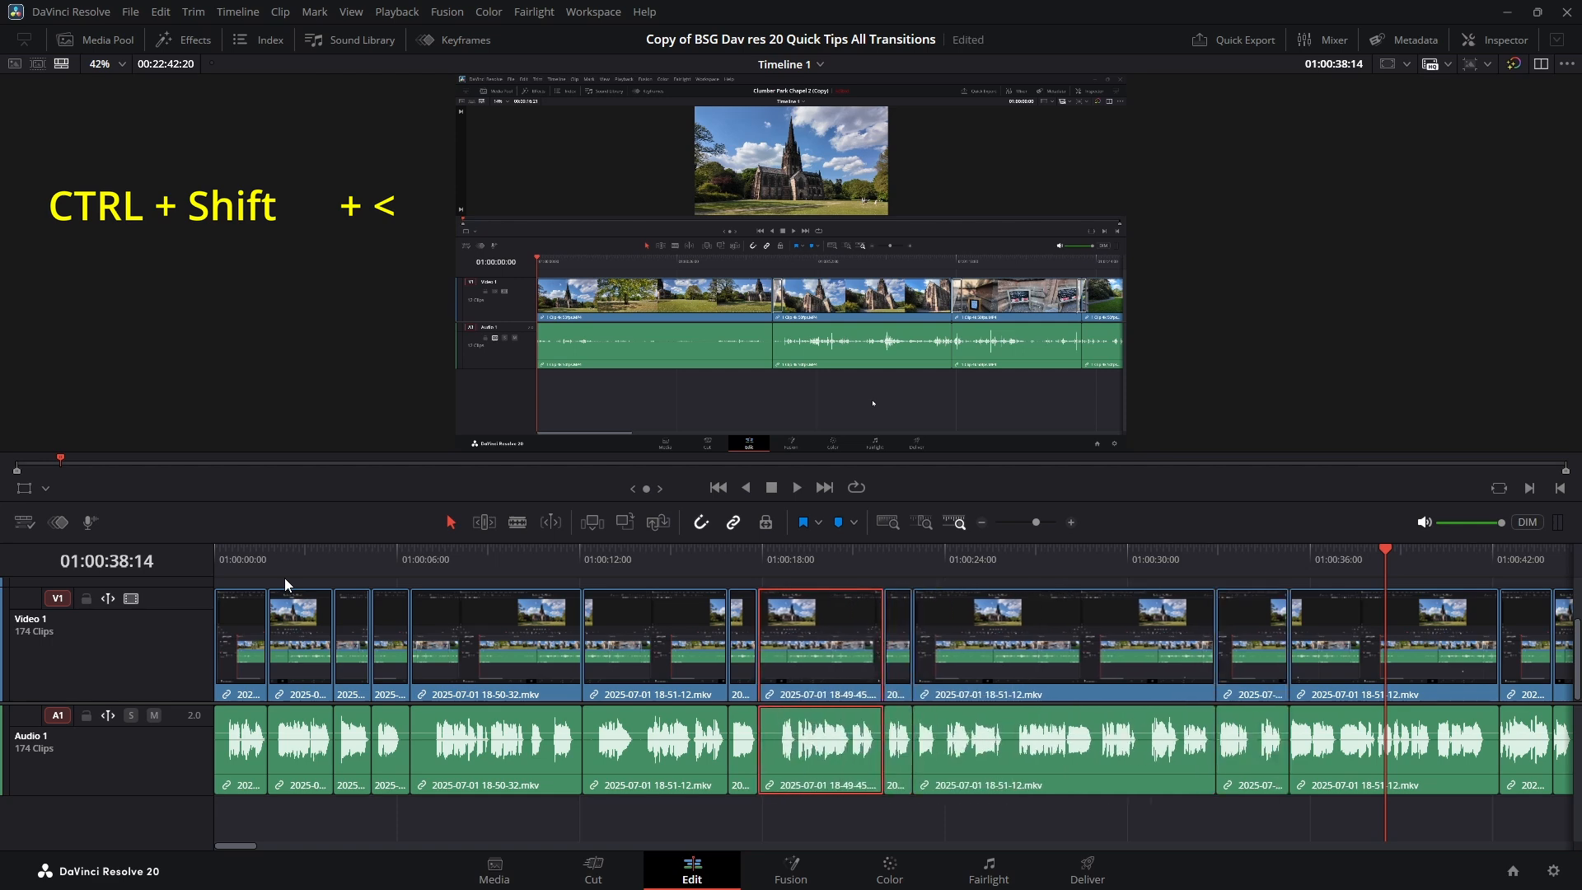
{"action": "key", "text": "ctrl+shift+comma"}
{"action": "key", "text": "ctrl+shift+comma"}
{"action": "key", "text": "ctrl+shift+comma"}
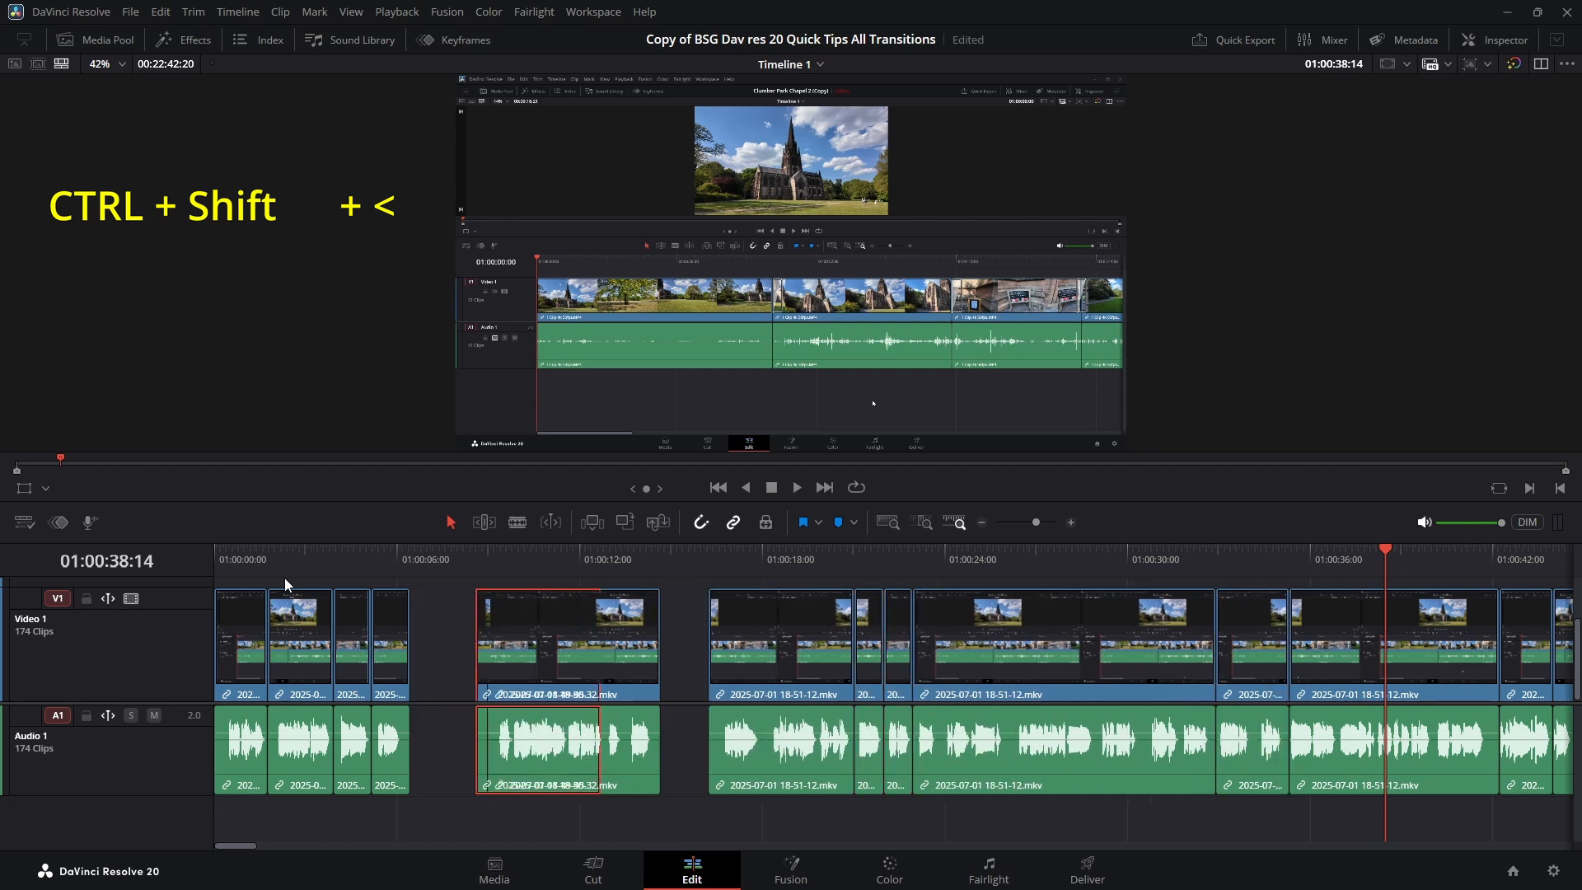
{"action": "key", "text": "ctrl+shift+comma"}
{"action": "key", "text": "ctrl+shift+comma"}
{"action": "key", "text": "ctrl+shift+comma"}
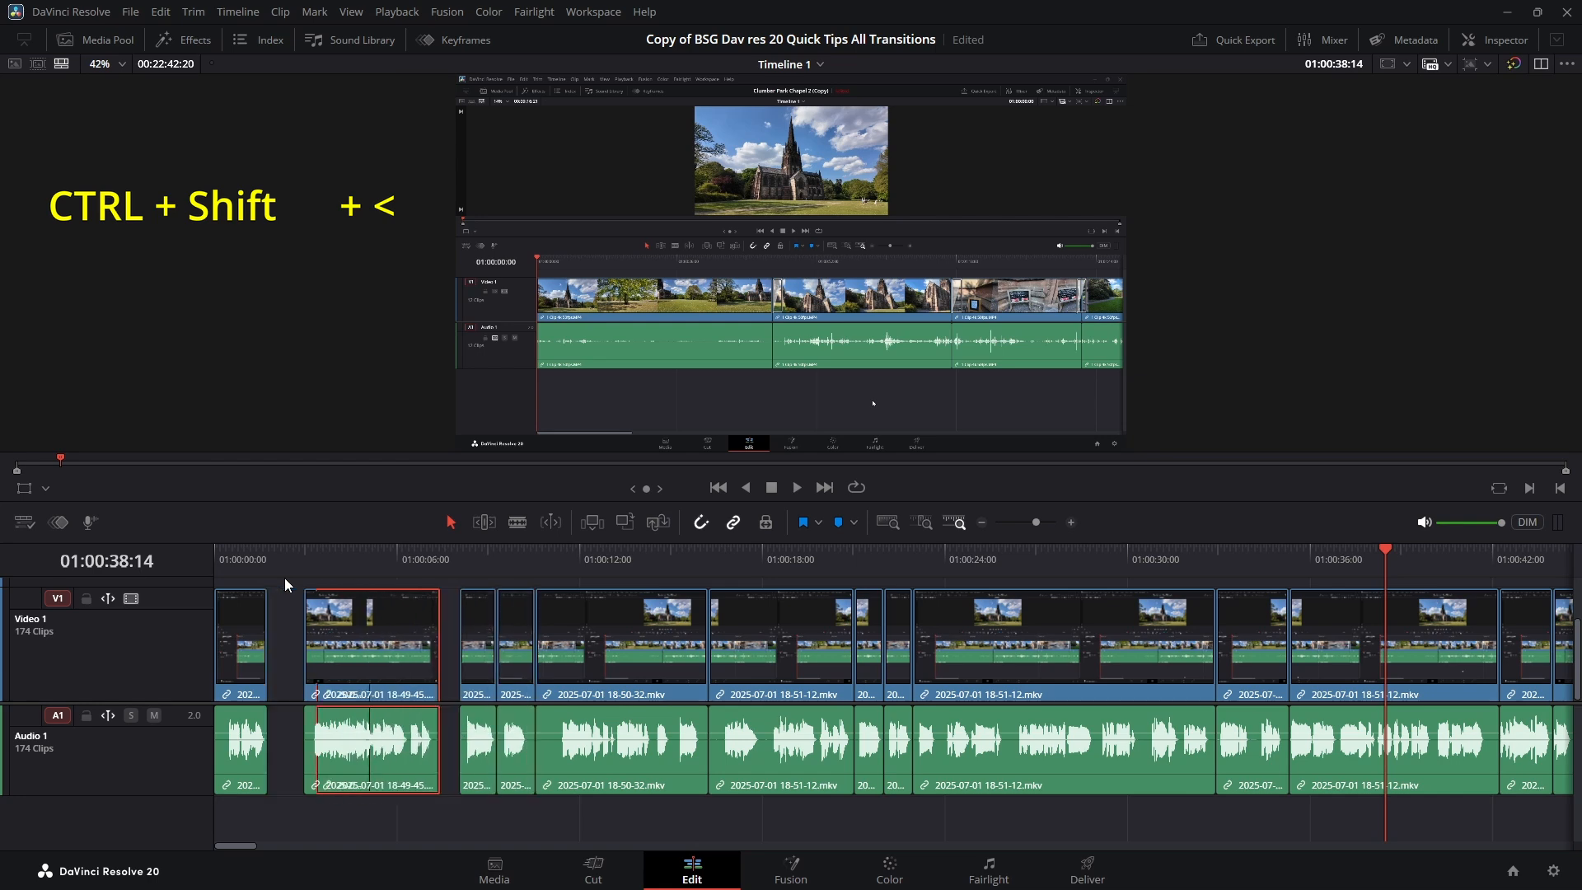
{"action": "key", "text": "ctrl+shift+comma"}
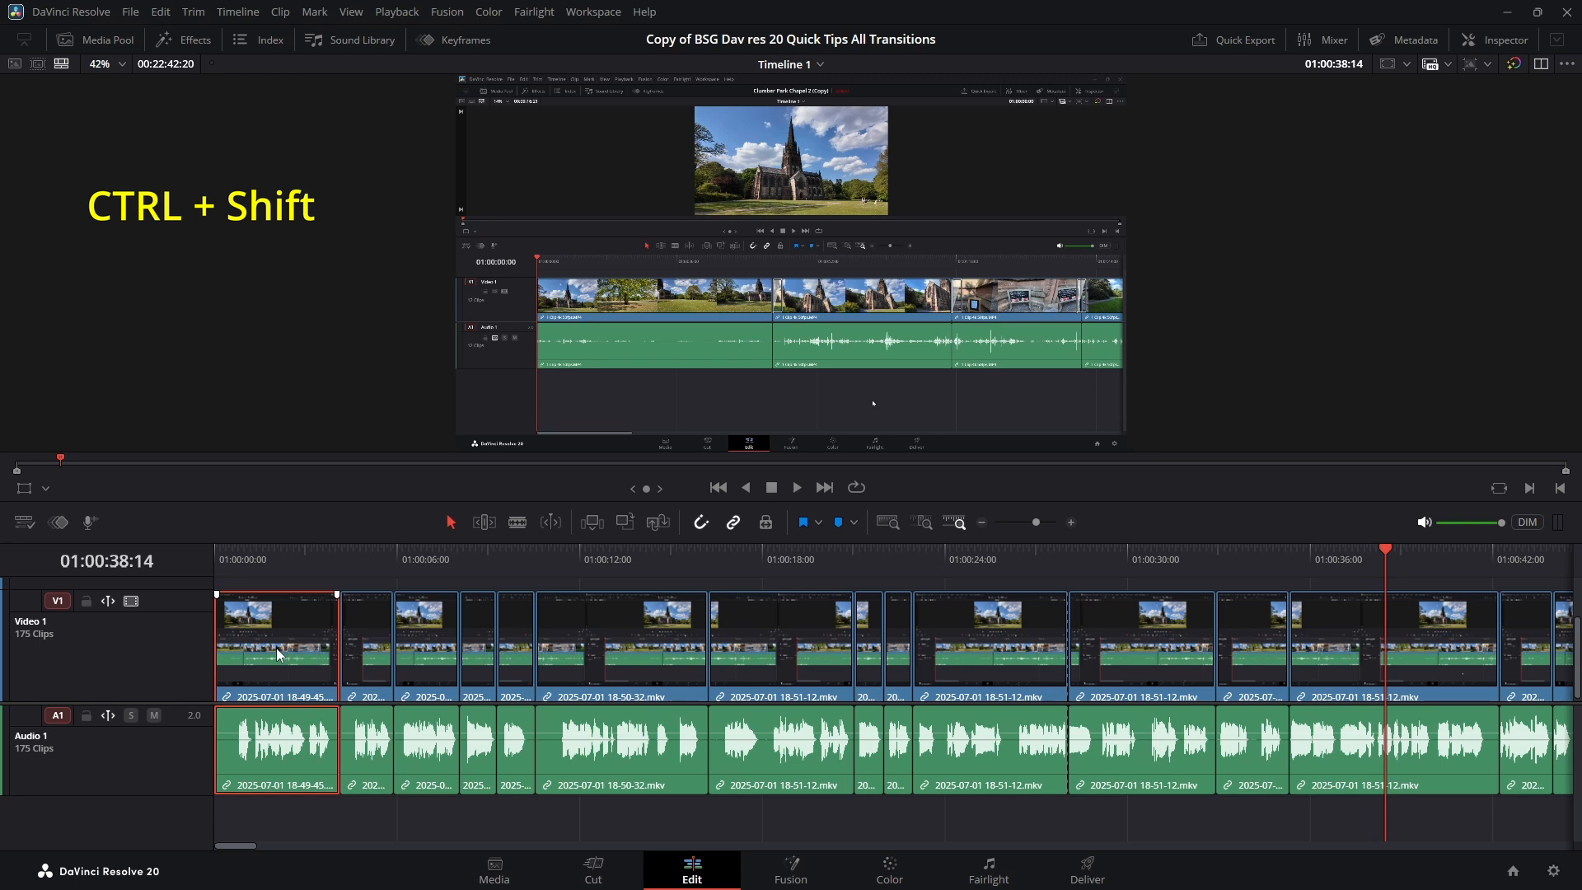
Step: Swap-insert the first clip 23:28 later so it ends at the cut near 01:00:28:00, and save the project
{"action": "left_click_drag", "start_coordinate": [277, 651], "coordinate": [999, 633]}
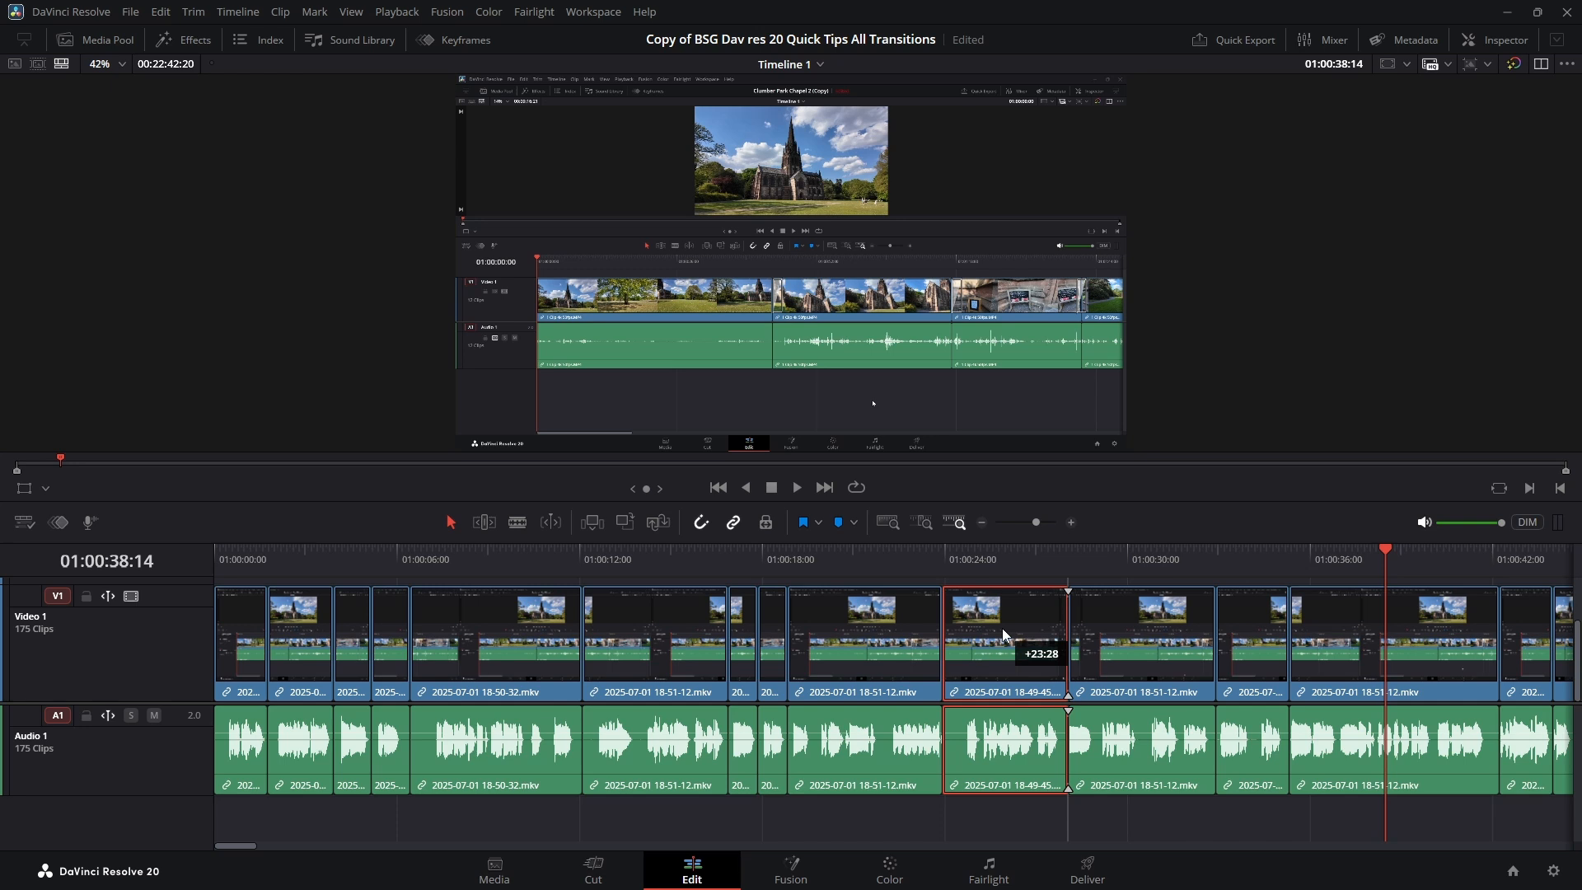
{"action": "left_click_drag", "start_coordinate": [1002, 630], "coordinate": [945, 717]}
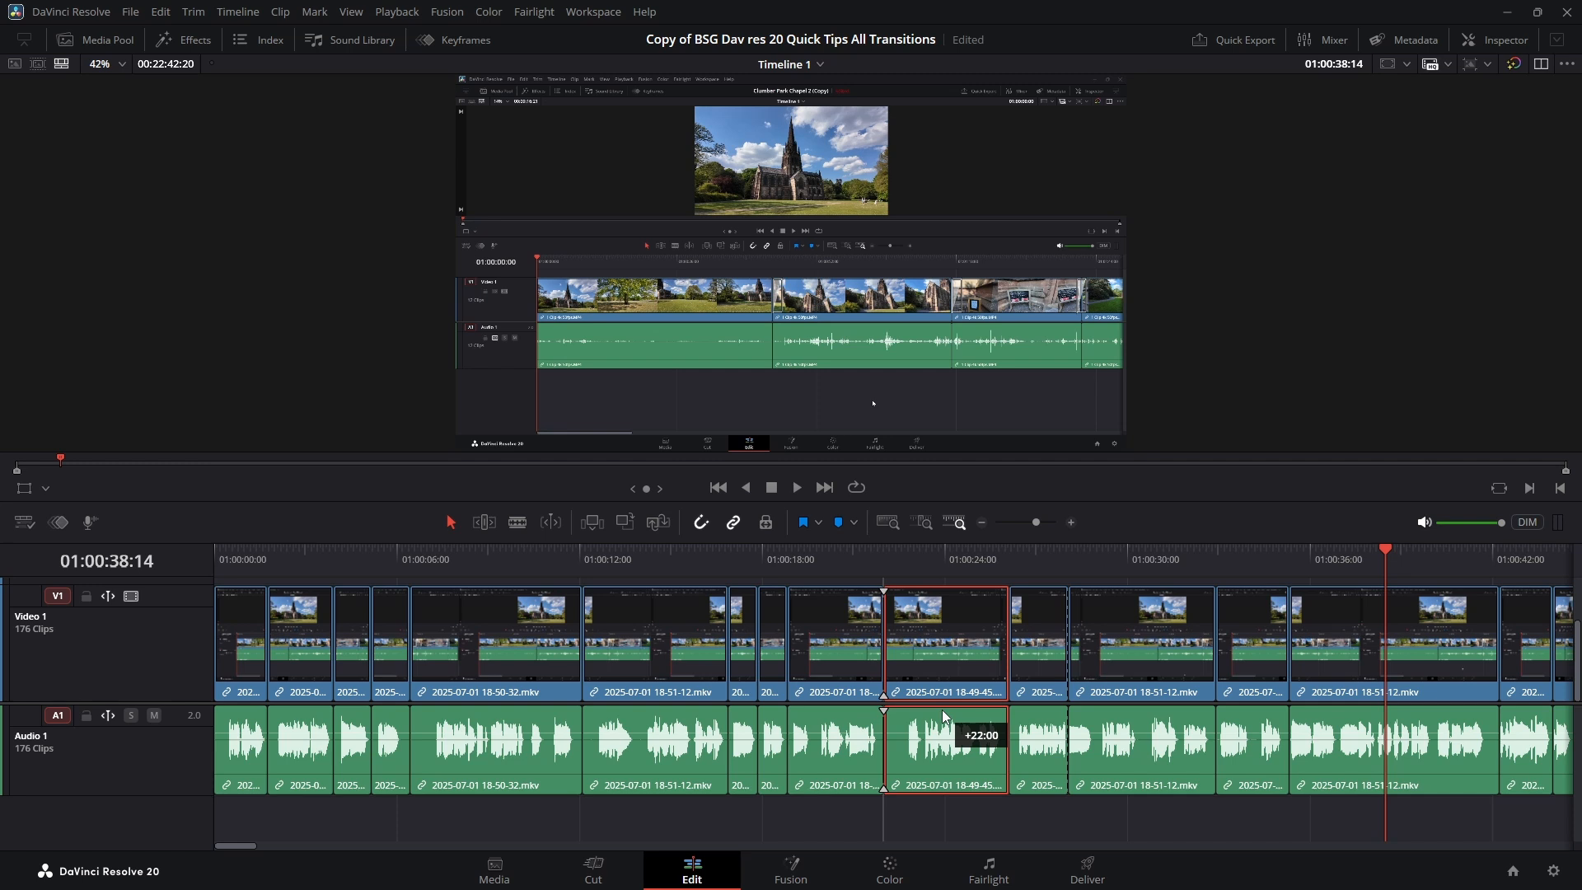
{"action": "left_click_drag", "start_coordinate": [945, 715], "coordinate": [999, 694]}
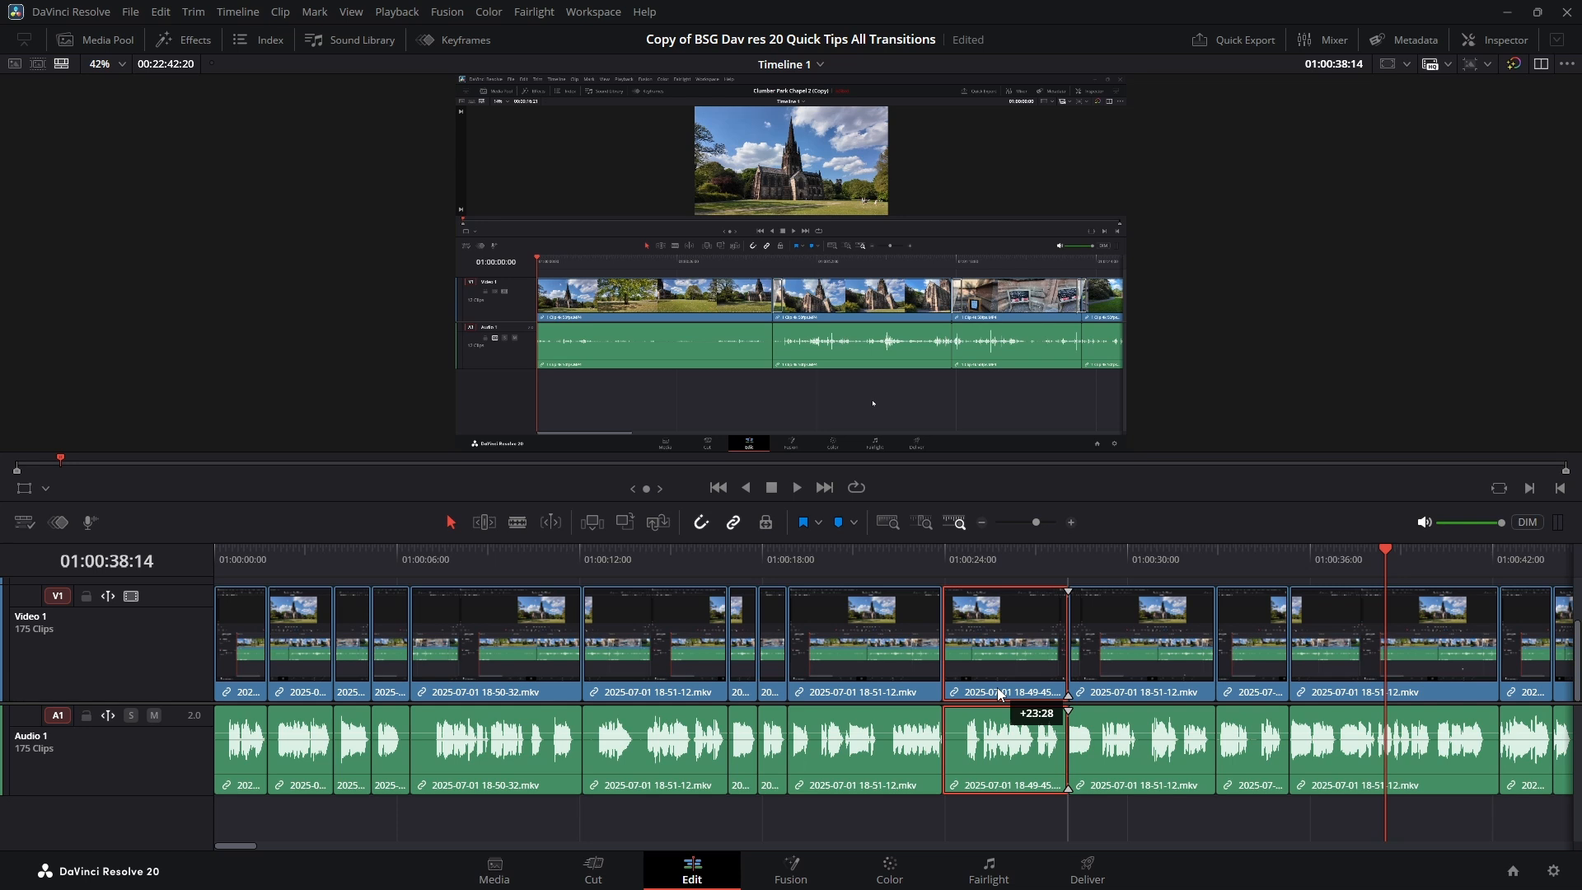
{"action": "left_click_drag", "start_coordinate": [1001, 694], "coordinate": [1002, 687]}
{"action": "left_click_drag", "start_coordinate": [1002, 691], "coordinate": [1004, 690]}
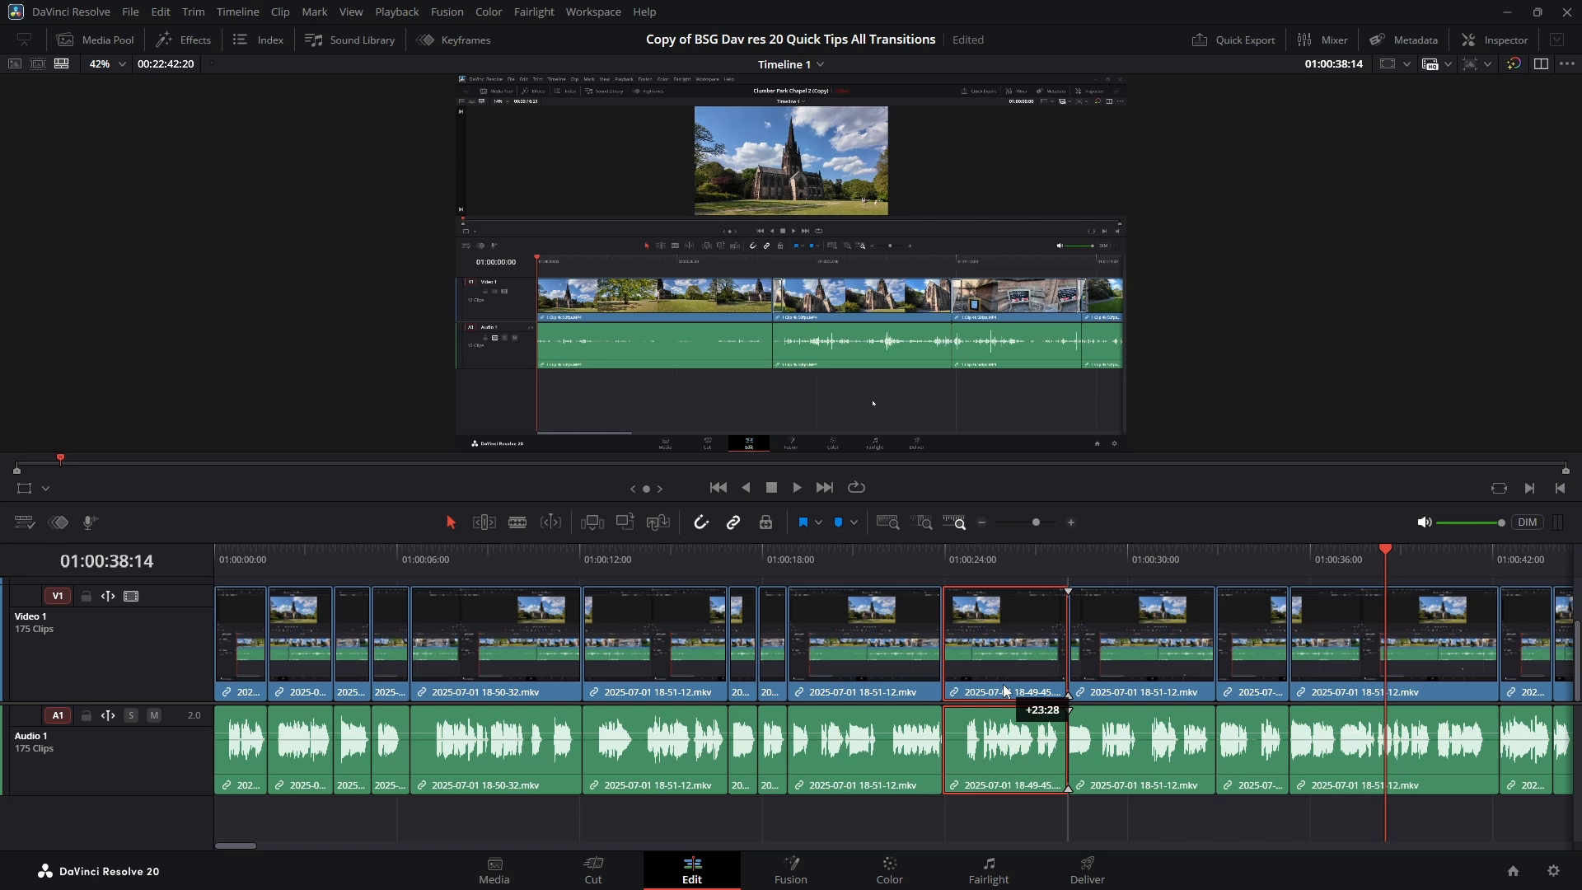
{"action": "left_click_drag", "start_coordinate": [1004, 690], "coordinate": [1005, 691]}
{"action": "key", "text": "ctrl+s"}
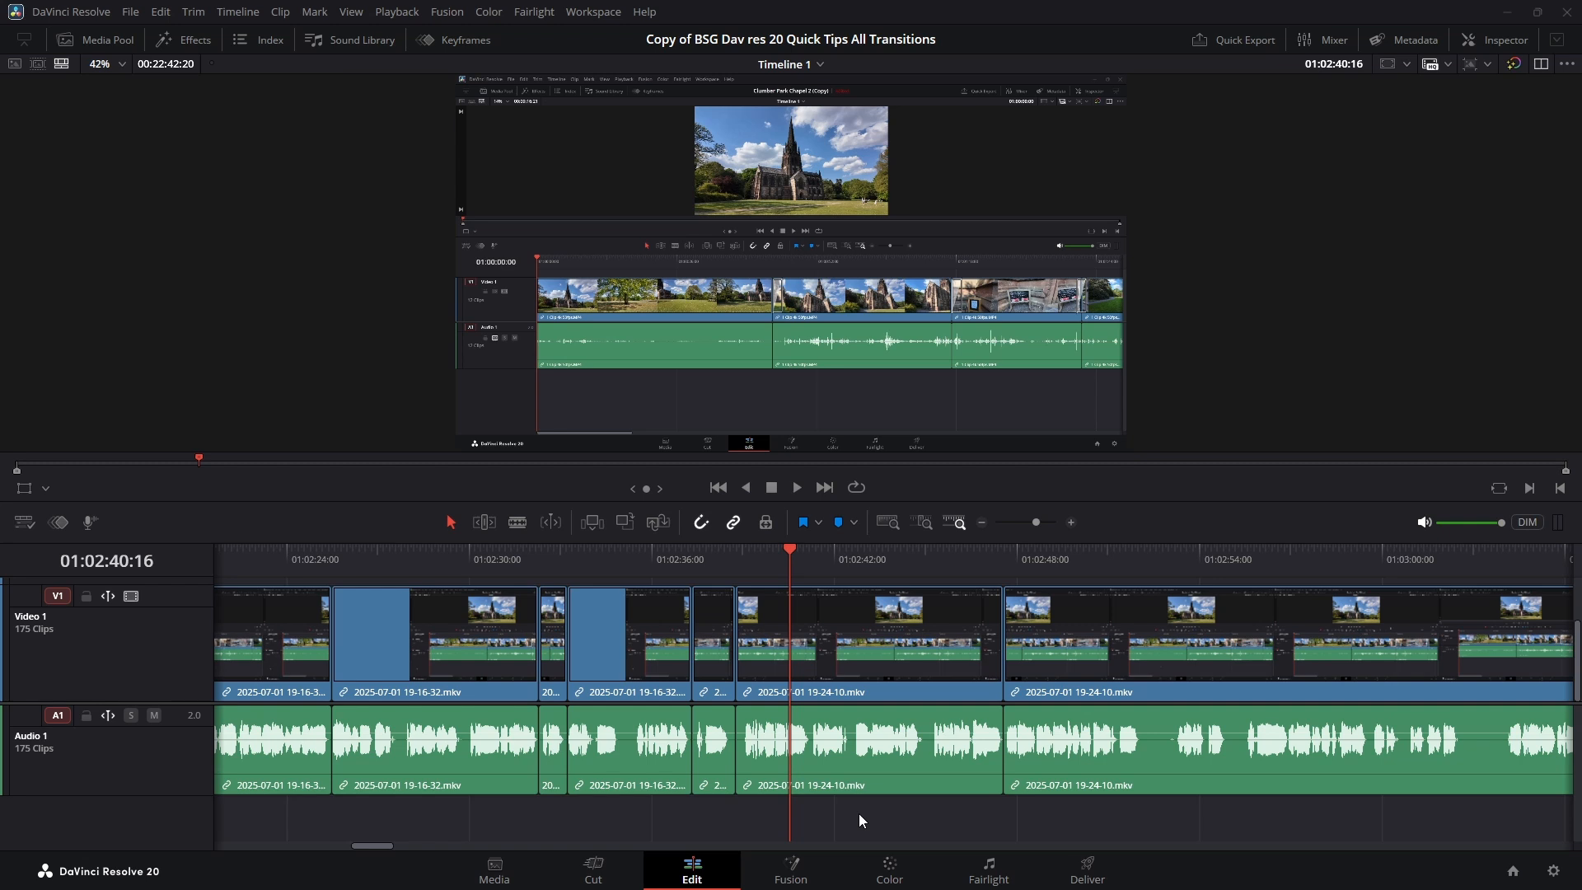
{"action": "key", "text": "Right"}
{"action": "key", "text": "Right"}
{"action": "key", "text": "Right"}
{"action": "key", "text": "Right"}
{"action": "key", "text": "Right"}
{"action": "key", "text": "Right"}
{"action": "key", "text": "ctrl+b"}
{"action": "left_click_drag", "start_coordinate": [798, 551], "coordinate": [929, 574]}
{"action": "key", "text": "ctrl+b"}
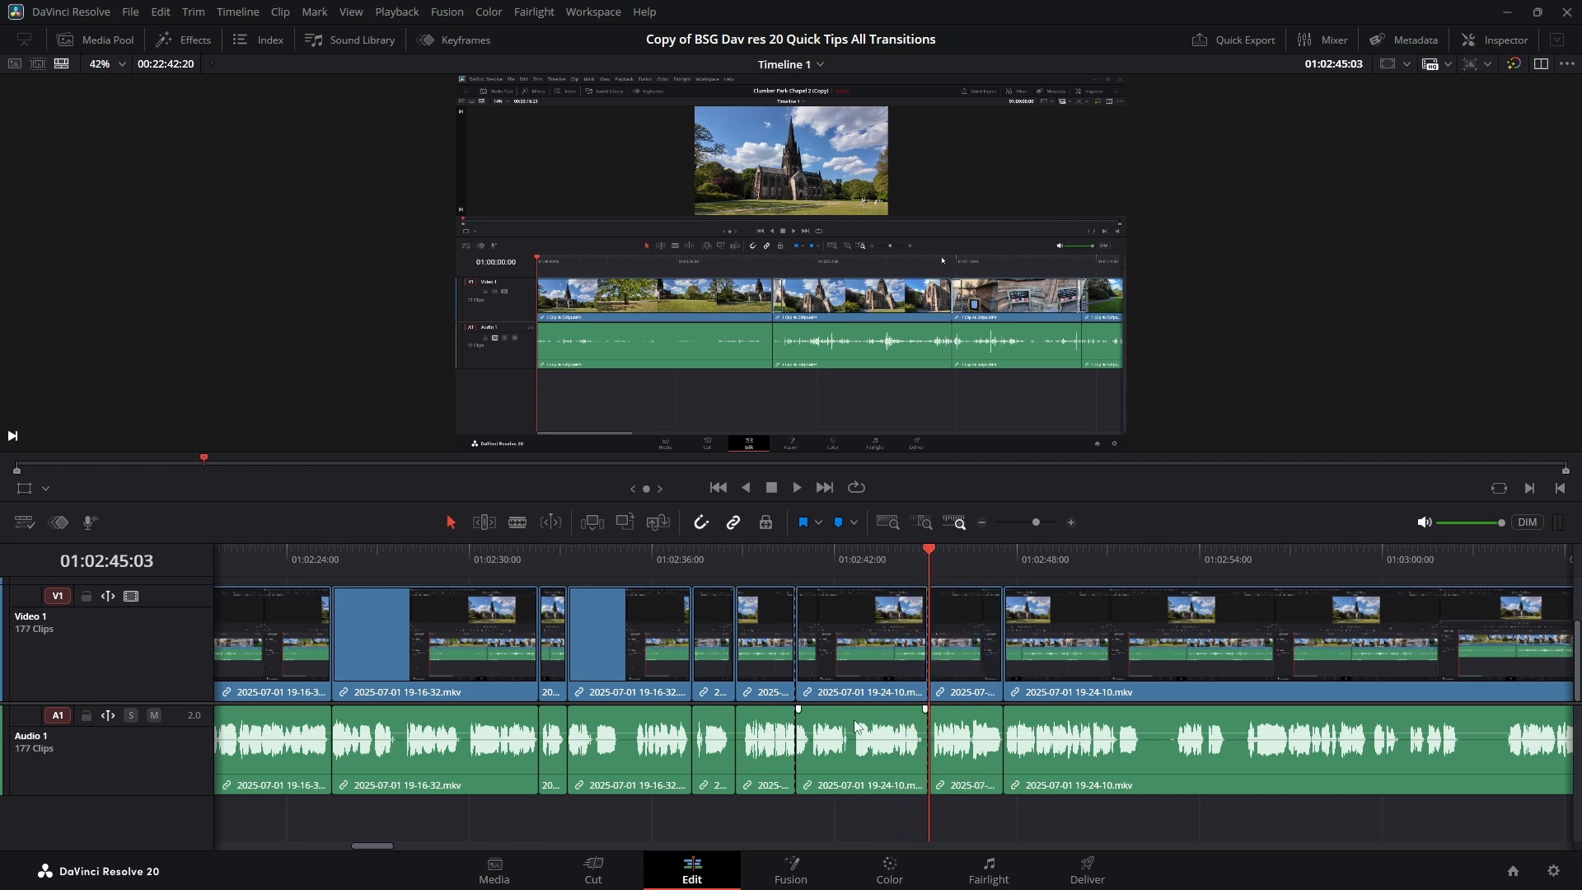
Step: Lower the audio level of the section between the two new cuts and leave no clip selected
{"action": "left_click_drag", "start_coordinate": [855, 733], "coordinate": [861, 771]}
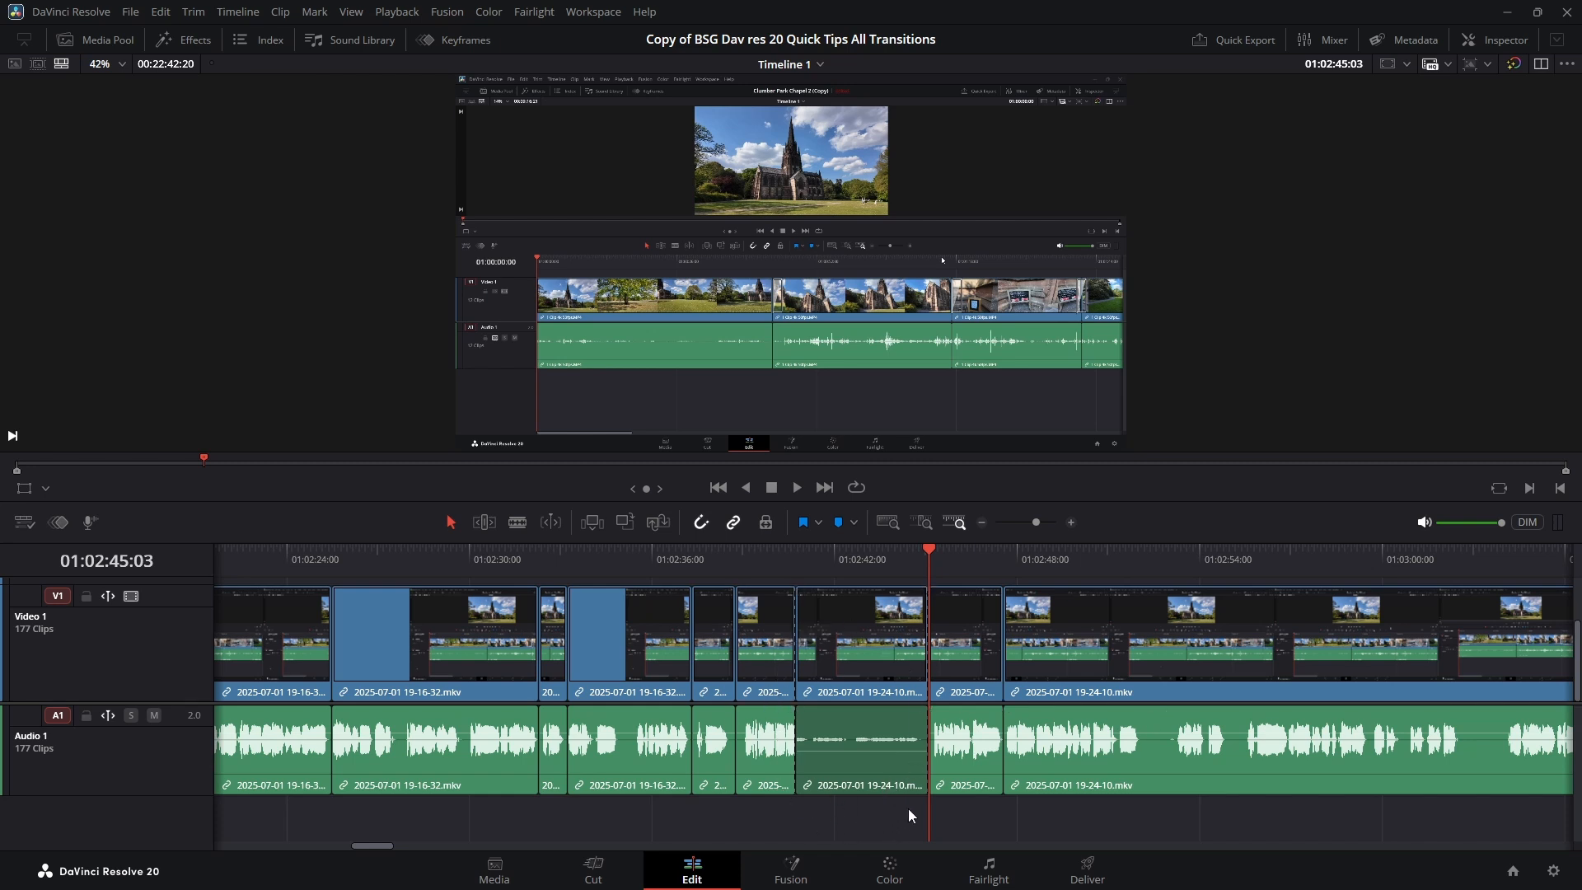
{"action": "left_click", "coordinate": [1018, 685]}
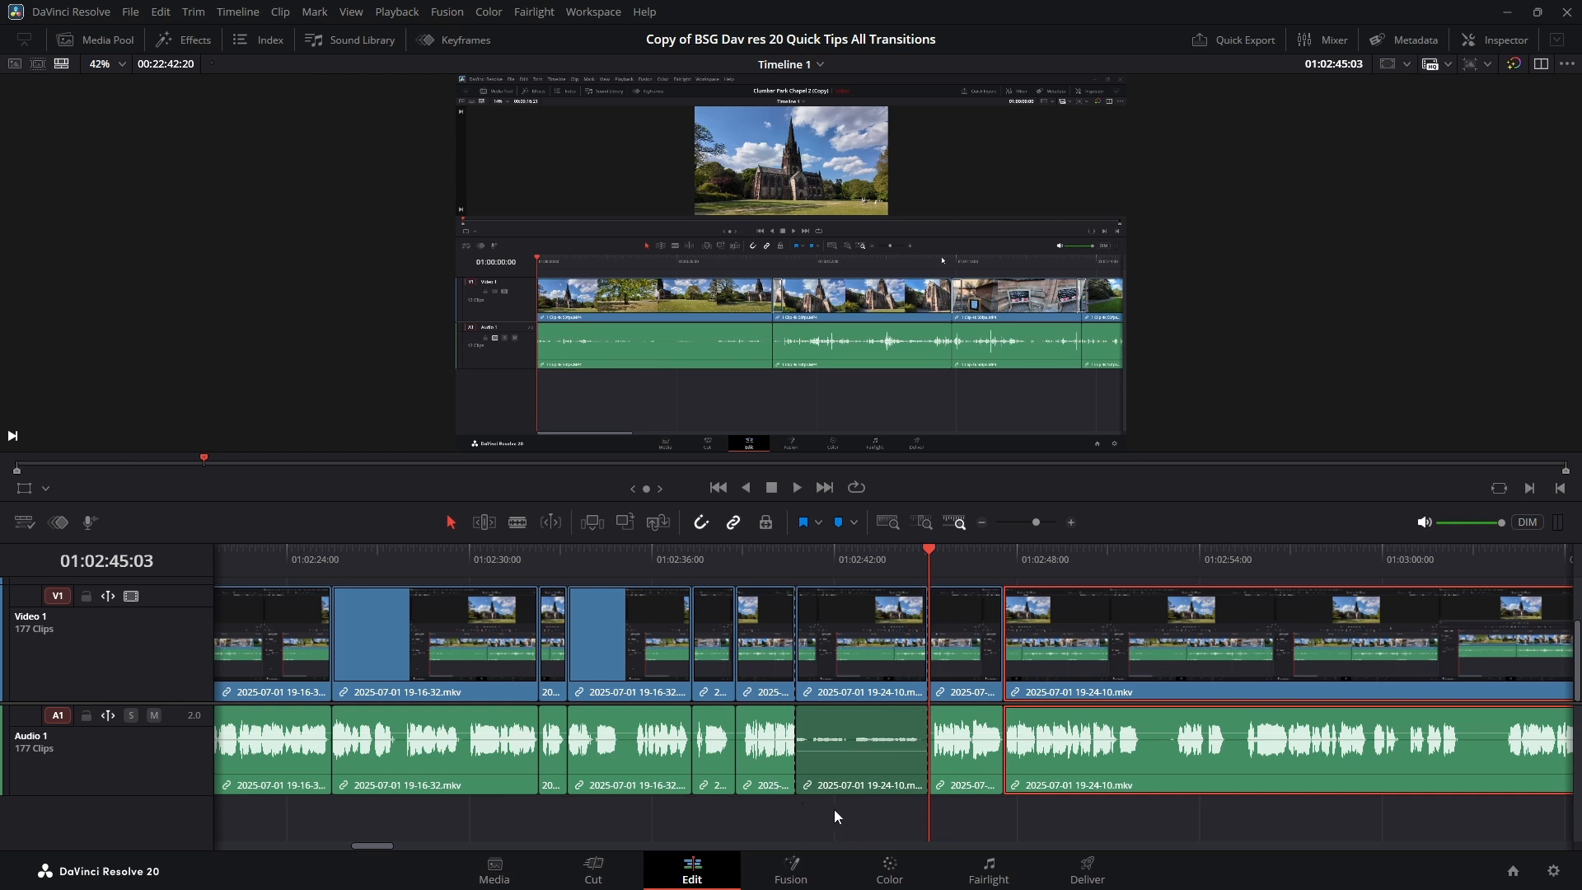
{"action": "left_click", "coordinate": [1005, 819]}
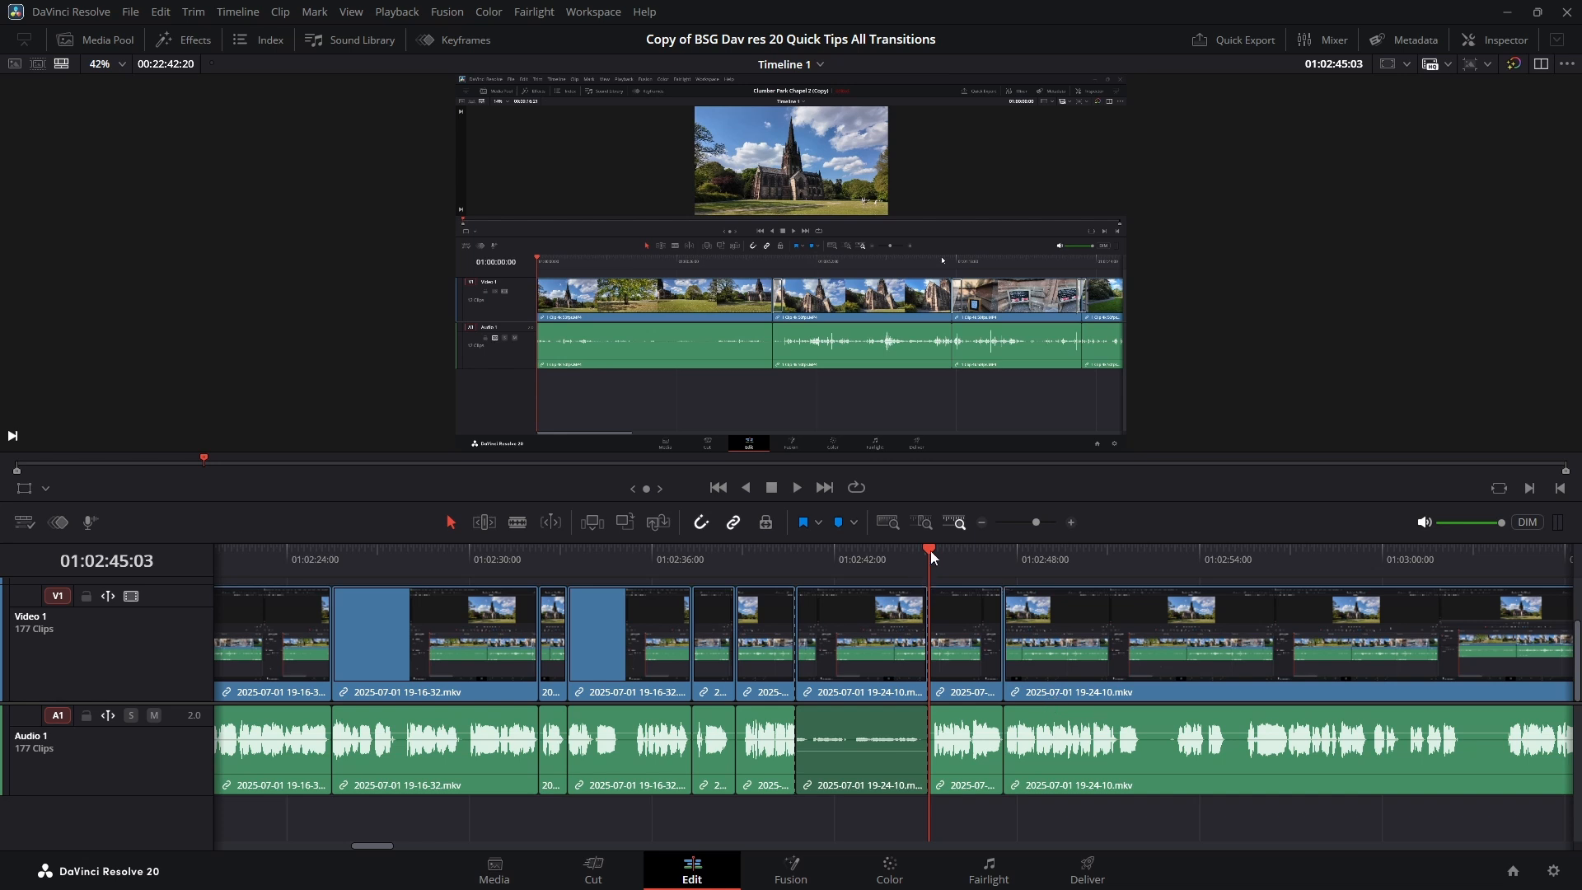
Step: Move the playhead to 01:02:49:16 and delete the through edits at both ends of the section with lowered audio
{"action": "left_click_drag", "start_coordinate": [931, 551], "coordinate": [1063, 551]}
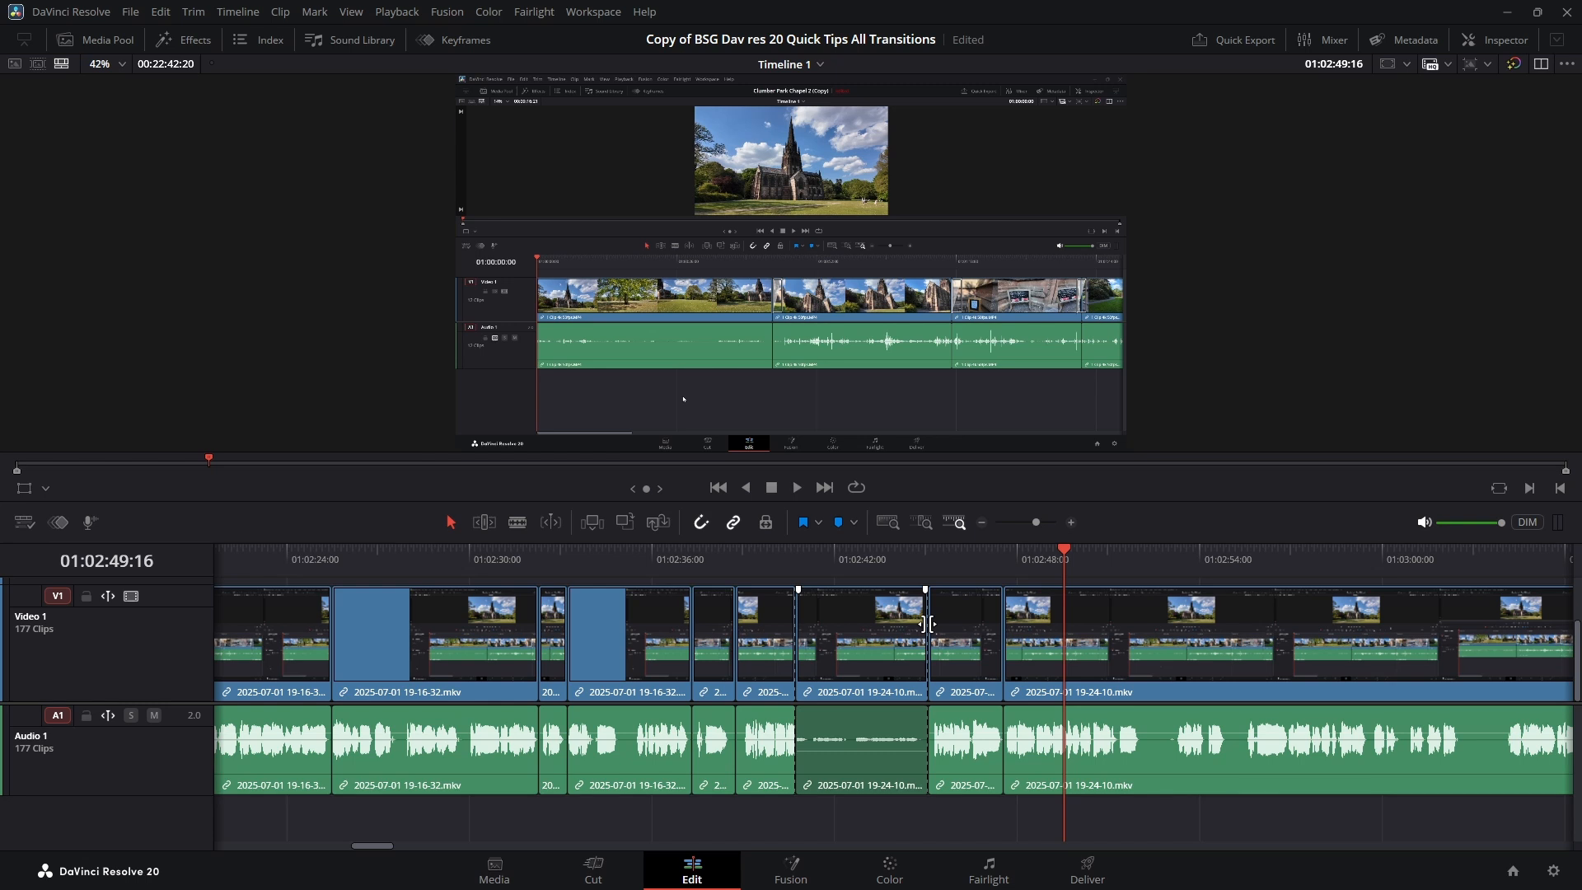
{"action": "right_click", "coordinate": [929, 623]}
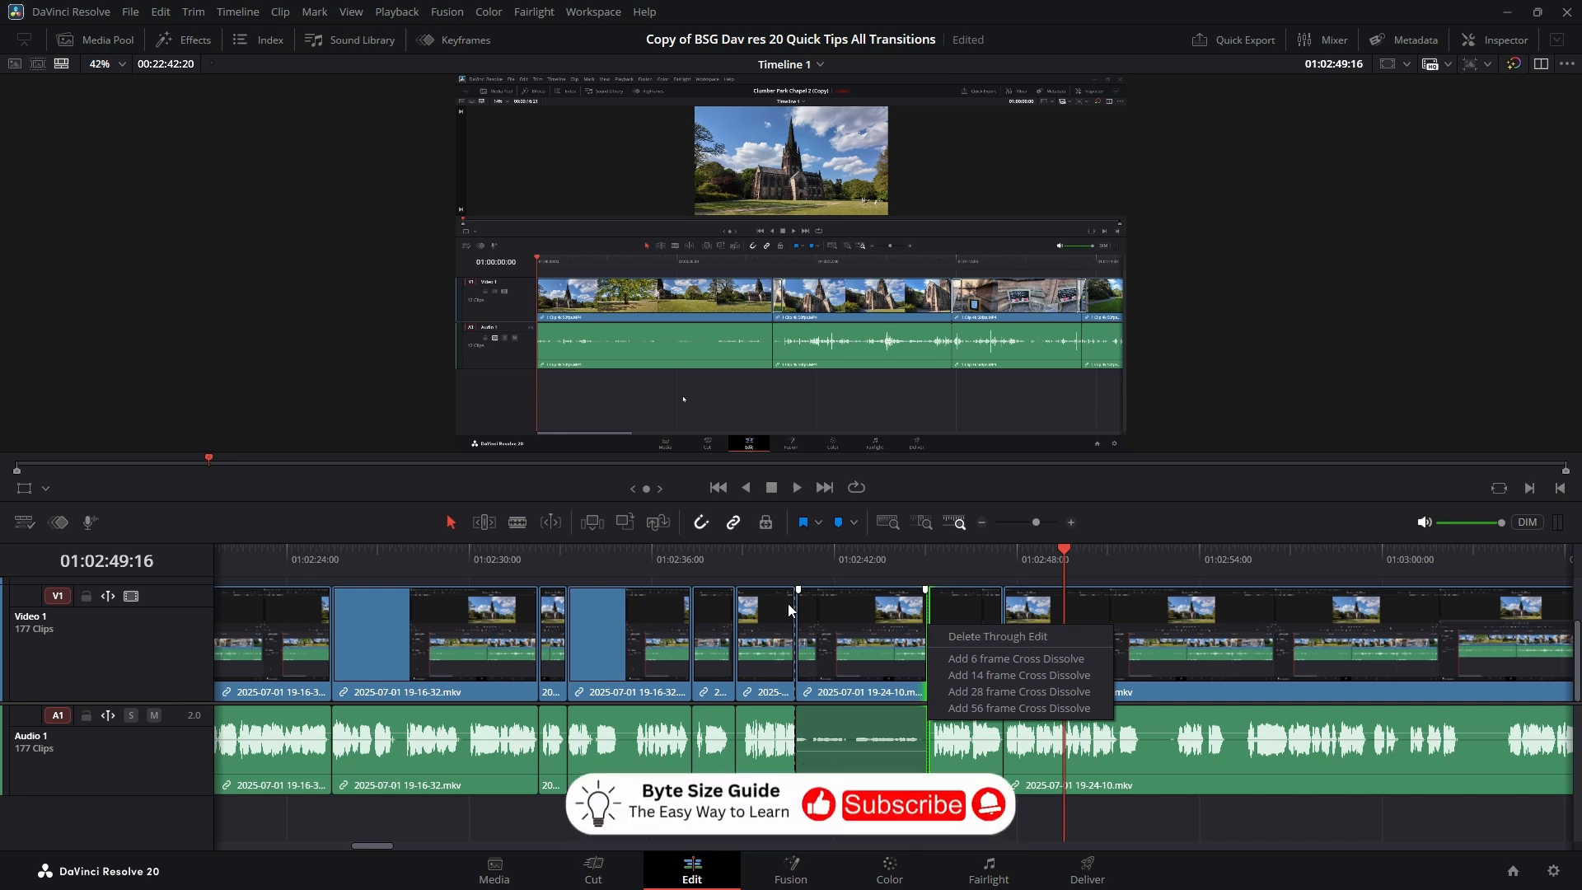
{"action": "left_click", "coordinate": [1002, 631]}
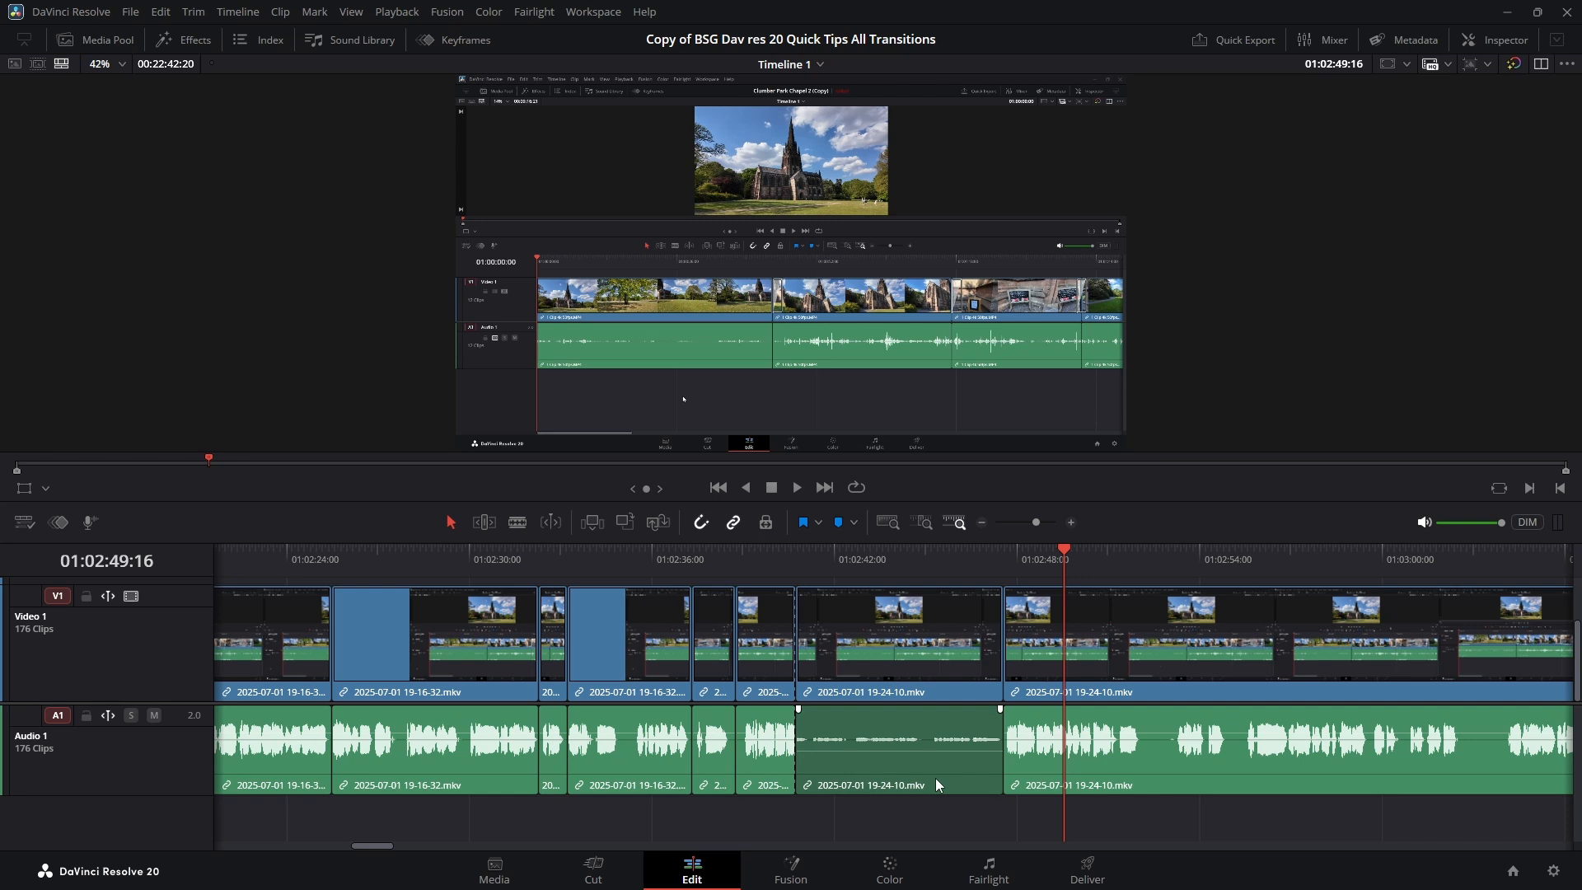
{"action": "right_click", "coordinate": [796, 656]}
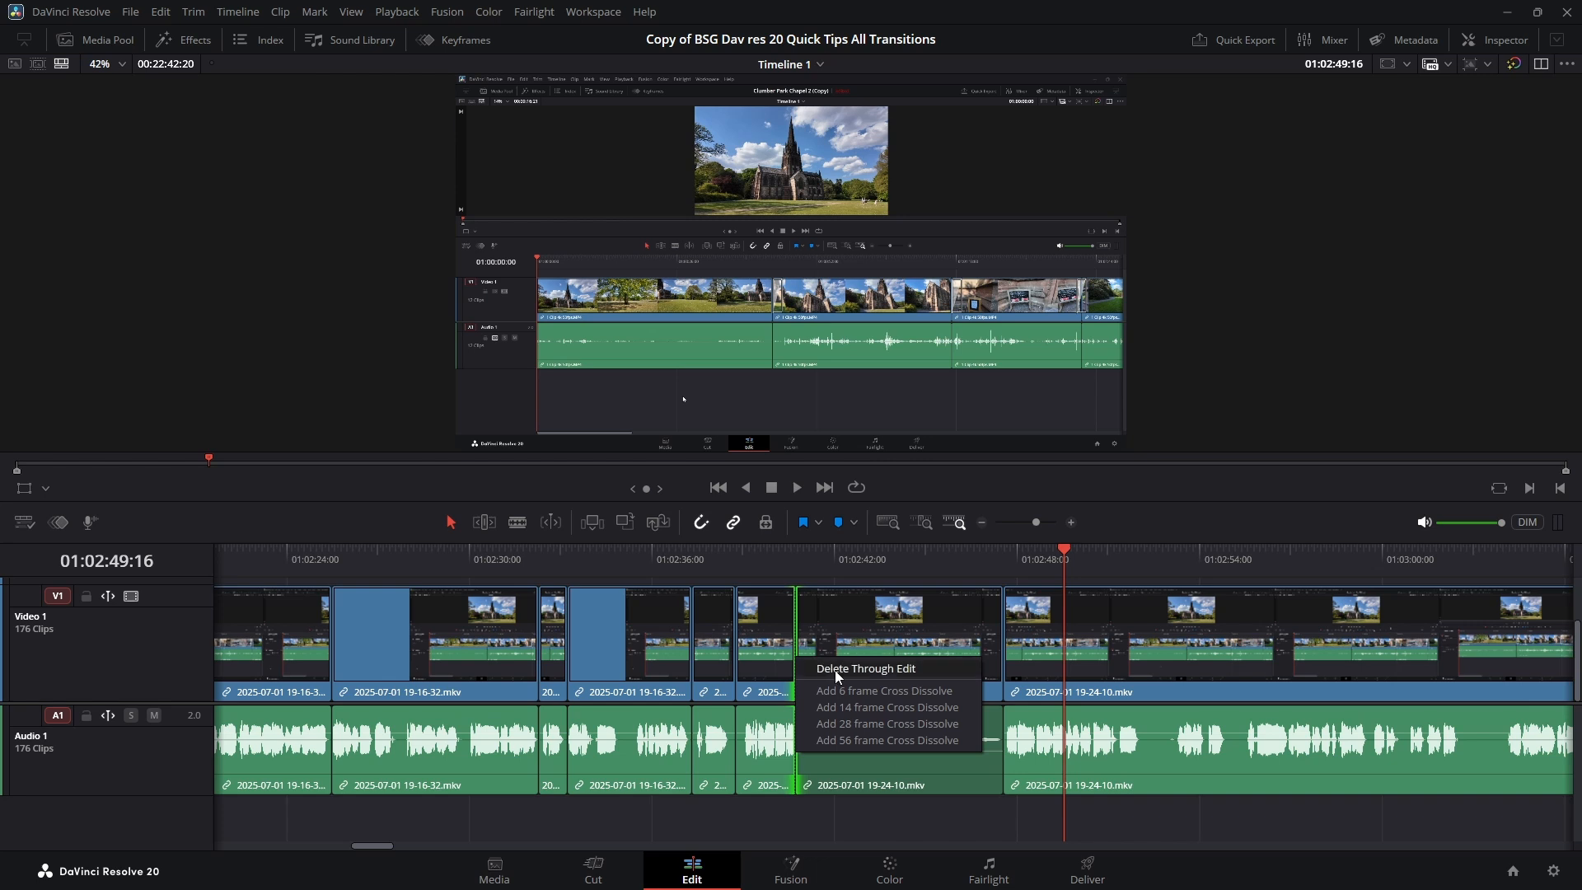
{"action": "left_click", "coordinate": [837, 676]}
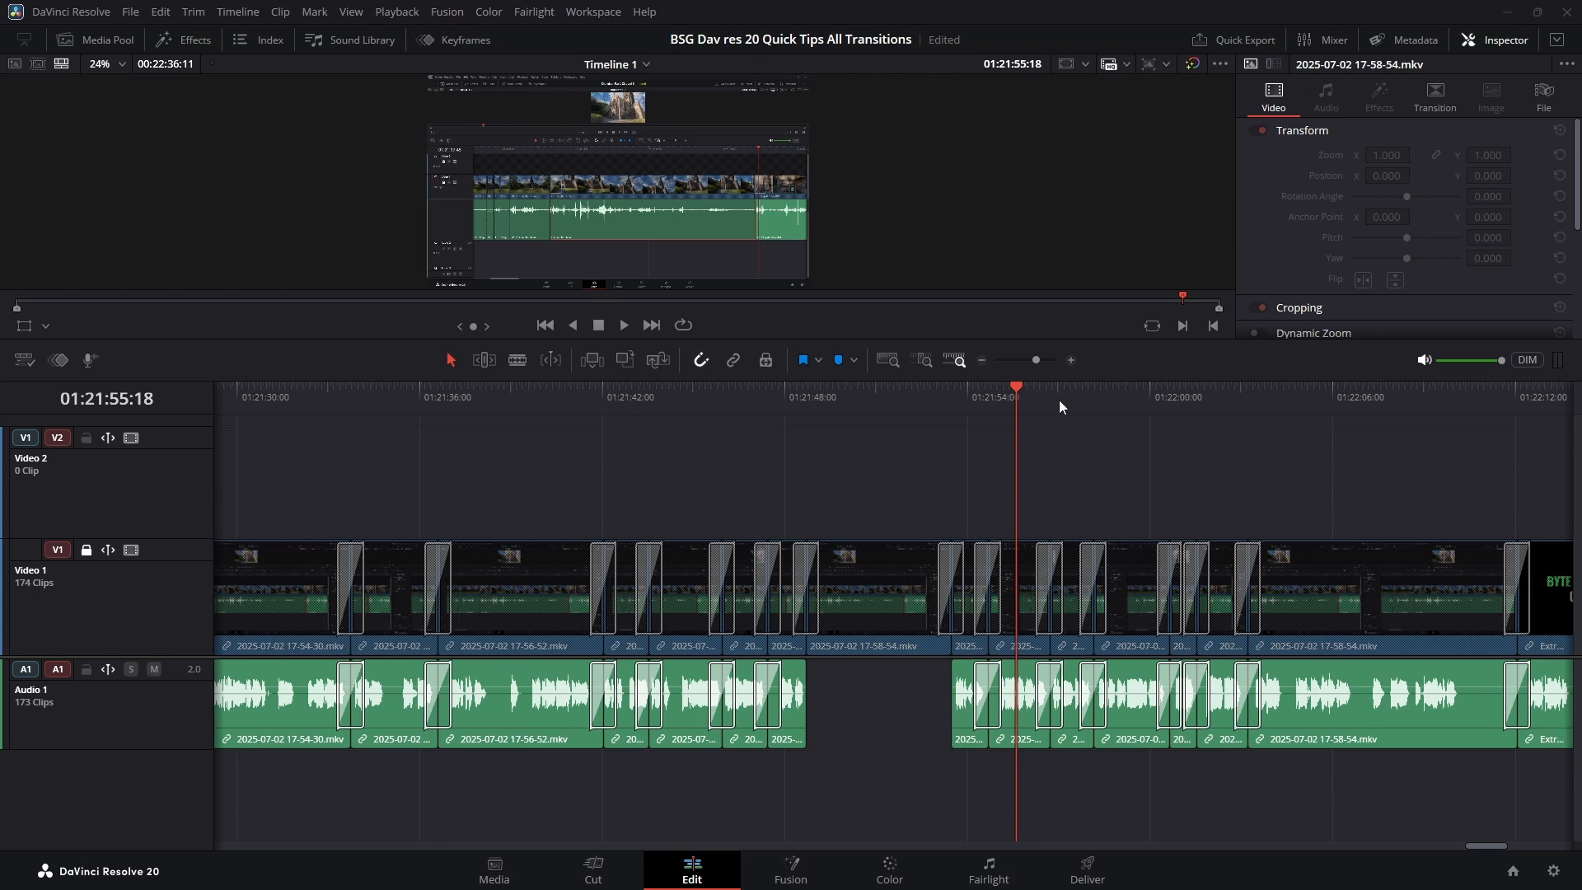
Step: Match frame the video clip over the audio gap at 01:21:50:28 and place only its audio in the gap on Audio 1
{"action": "left_click_drag", "start_coordinate": [1018, 389], "coordinate": [874, 403]}
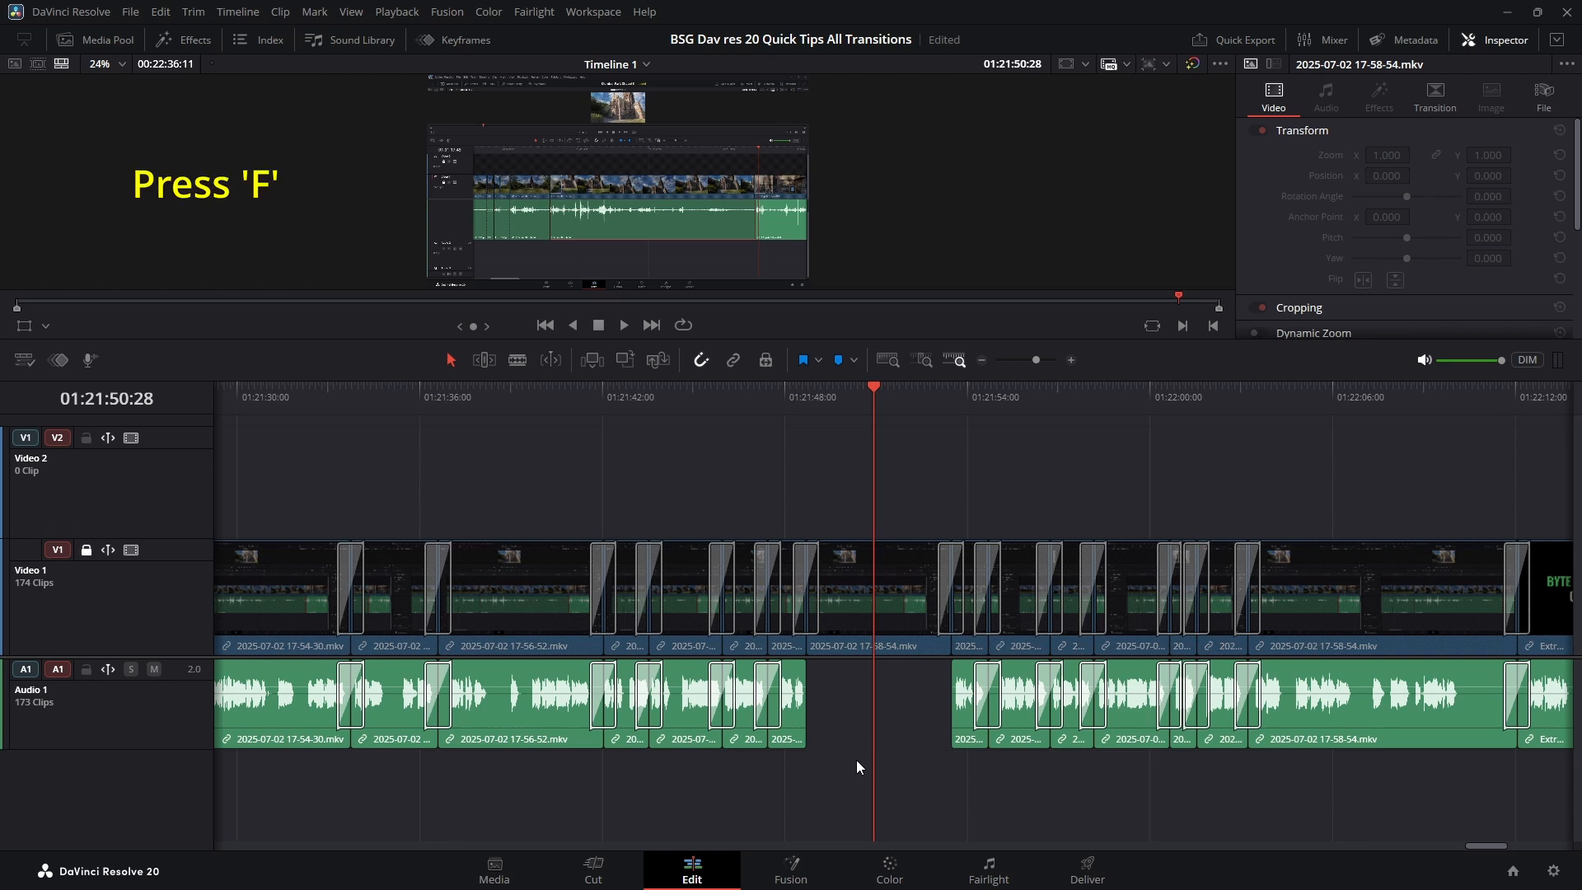
{"action": "key", "text": "f"}
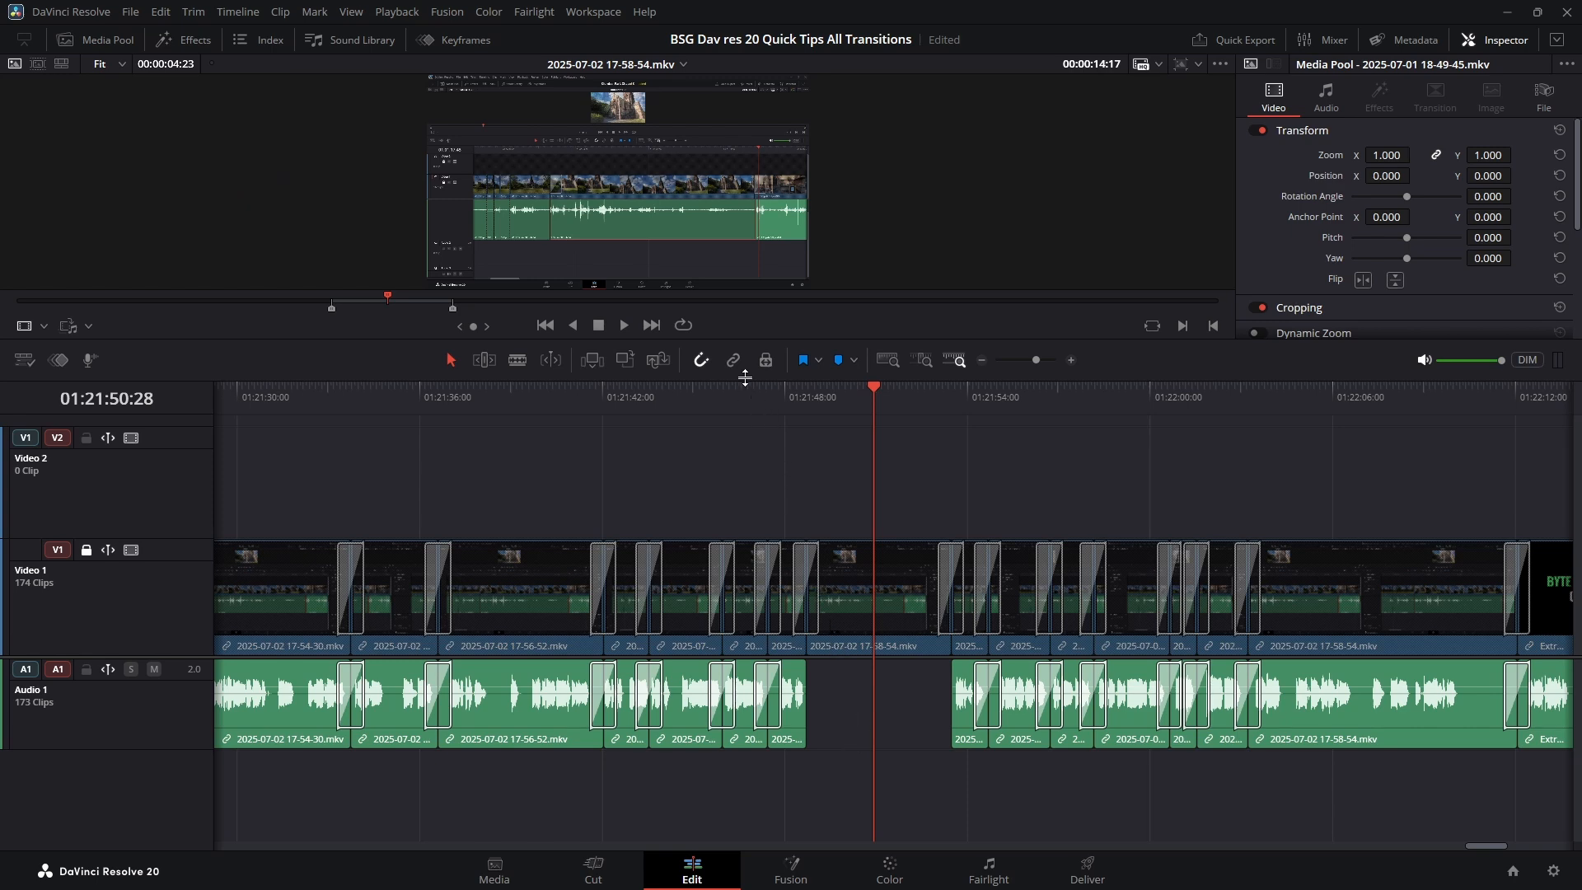
{"action": "mouse_move", "coordinate": [693, 251]}
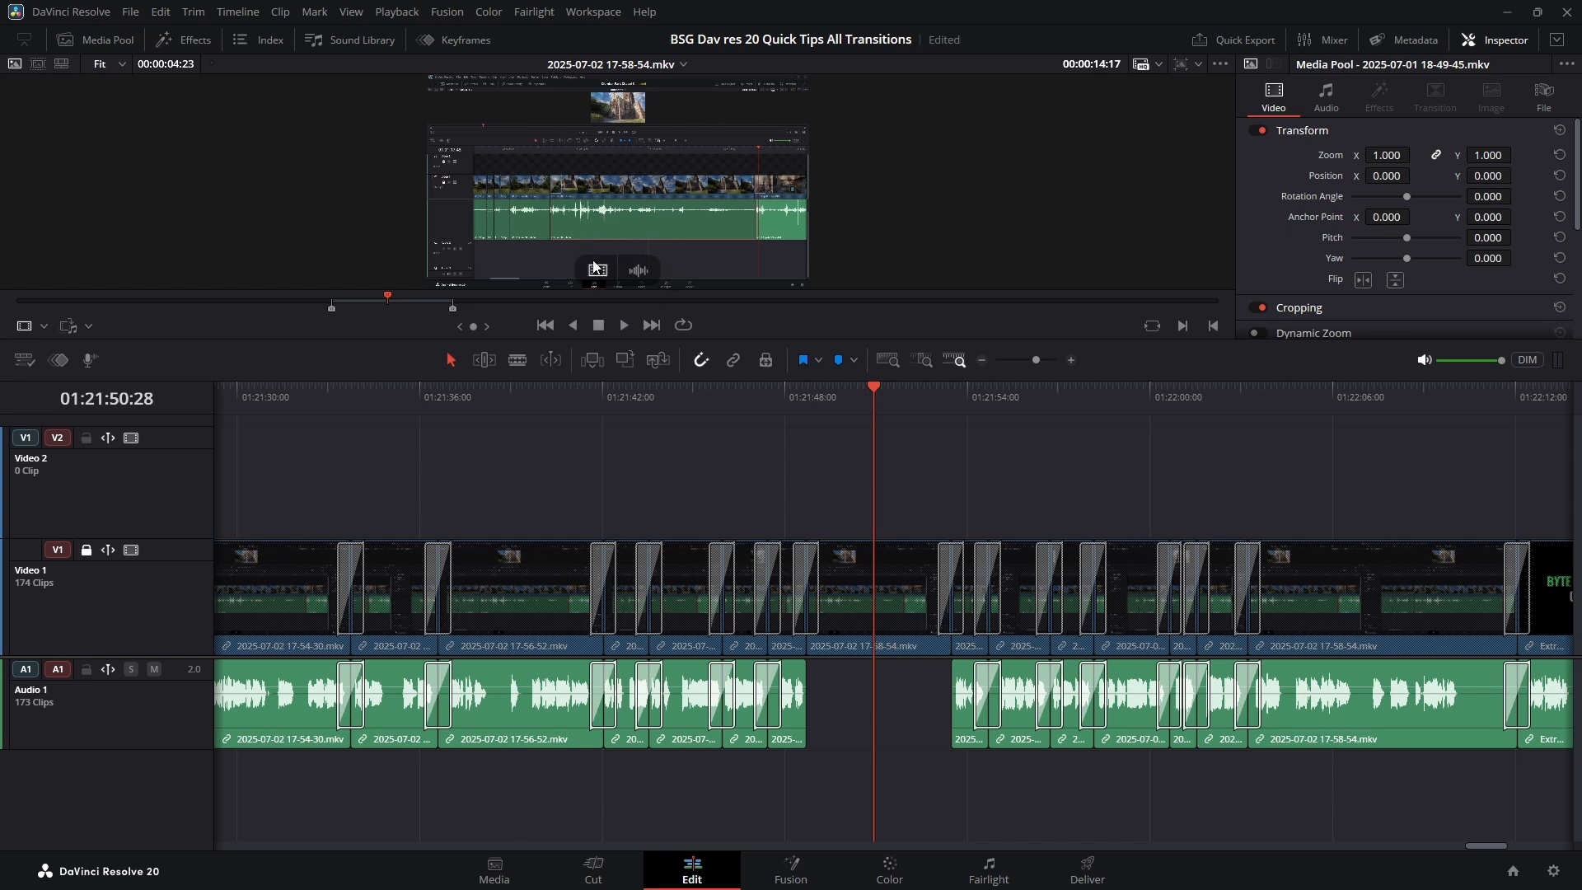
{"action": "mouse_move", "coordinate": [638, 248]}
{"action": "left_click_drag", "start_coordinate": [641, 275], "coordinate": [814, 690]}
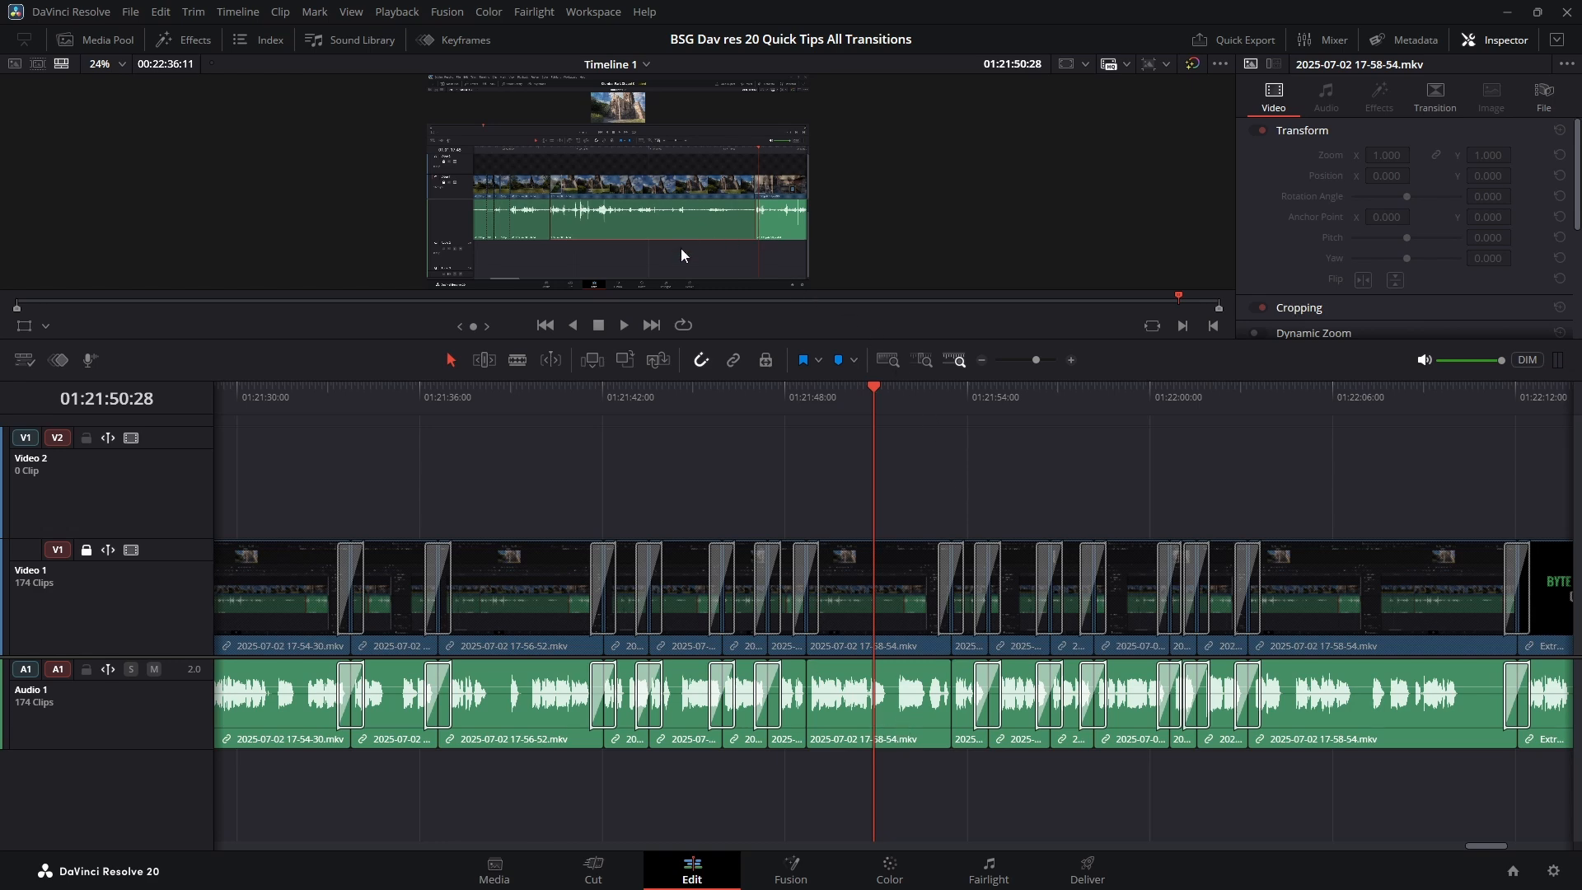
{"action": "key", "text": "f"}
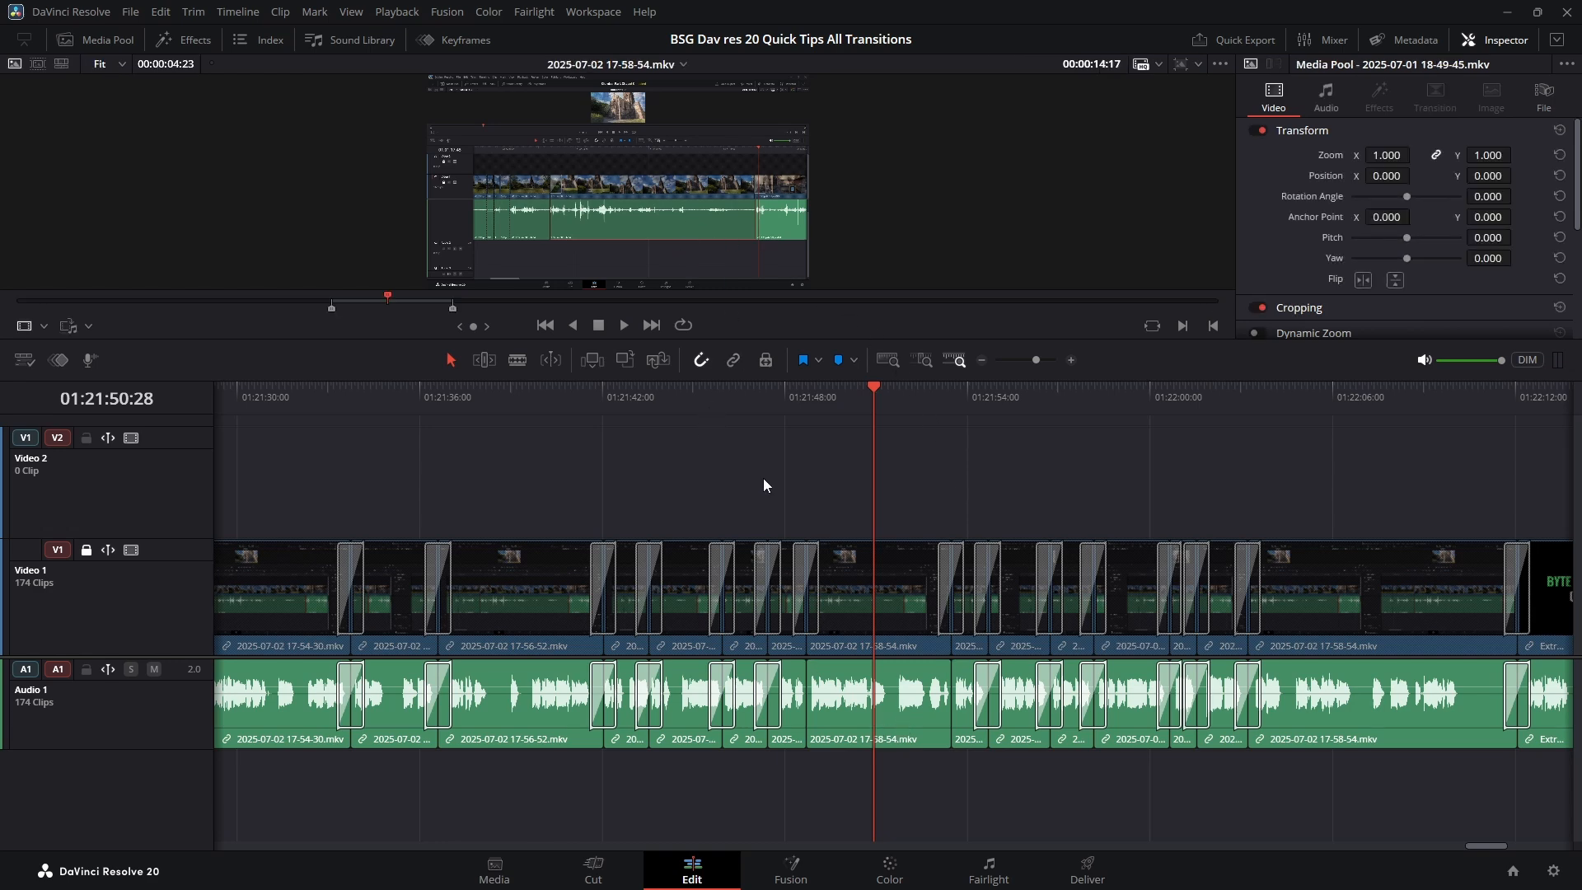
{"action": "mouse_move", "coordinate": [601, 273]}
{"action": "mouse_move", "coordinate": [606, 274]}
{"action": "left_mouse_down"}
{"action": "mouse_move", "coordinate": [516, 447]}
{"action": "mouse_move", "coordinate": [449, 493]}
{"action": "left_mouse_up"}
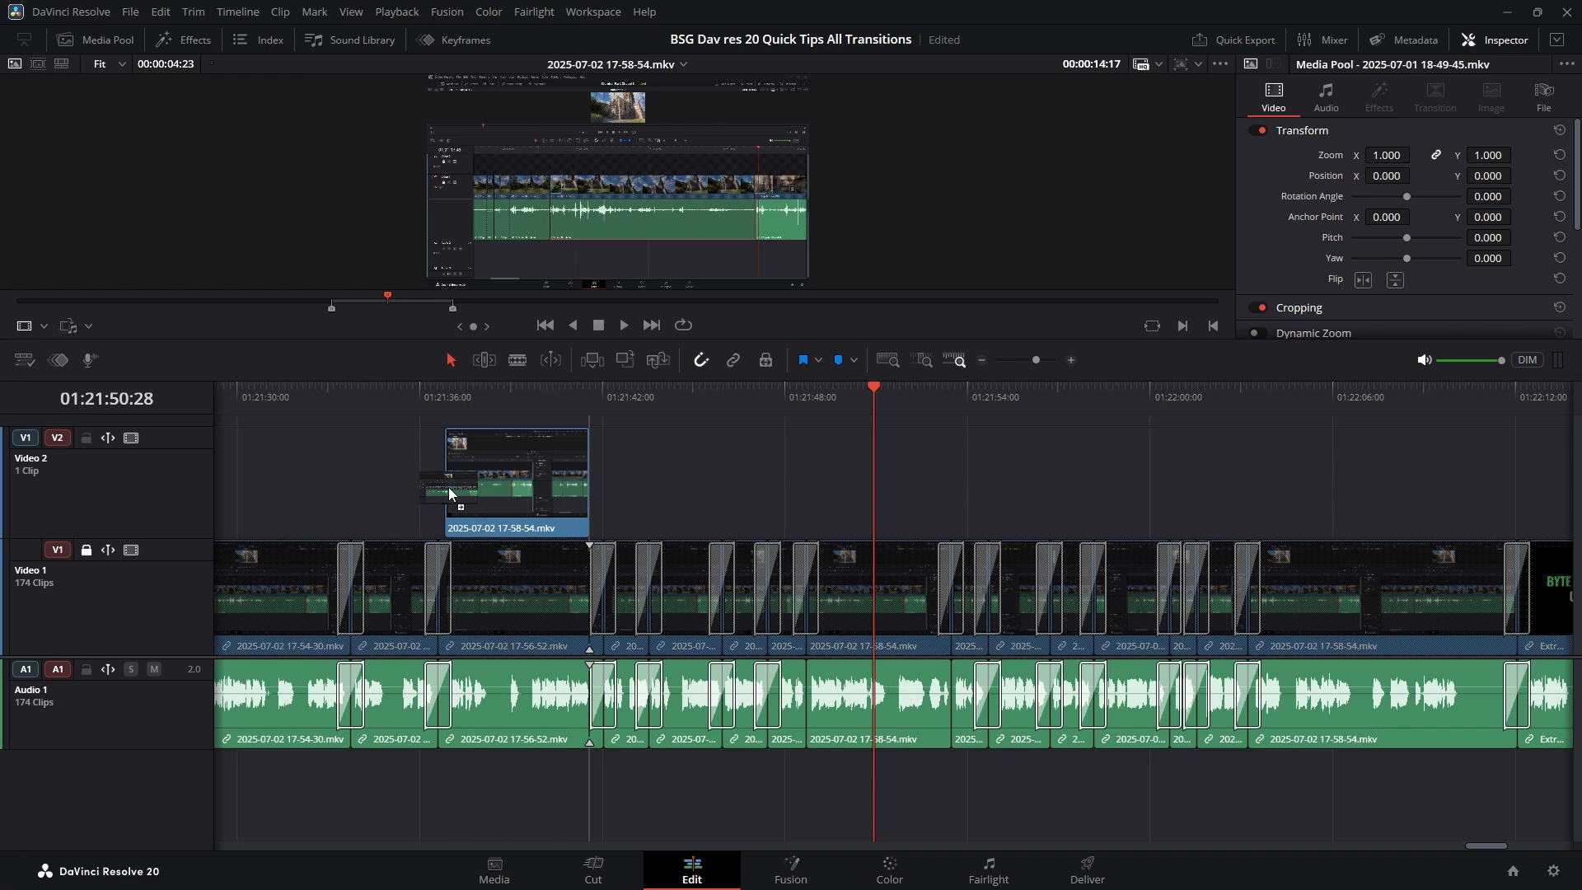
{"action": "left_click_drag", "start_coordinate": [449, 491], "coordinate": [450, 491]}
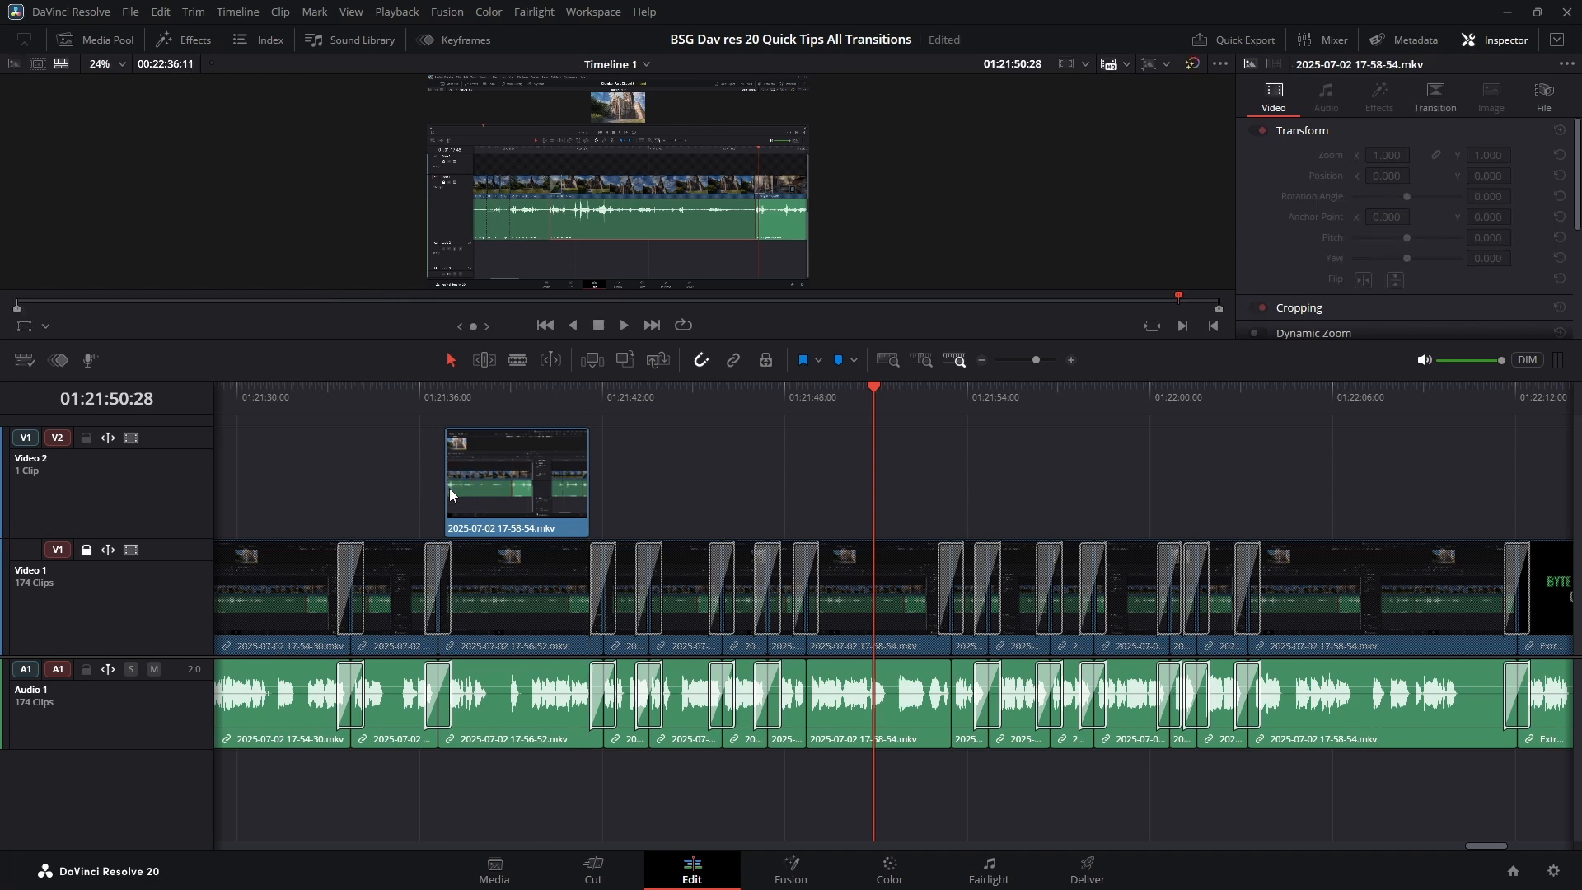